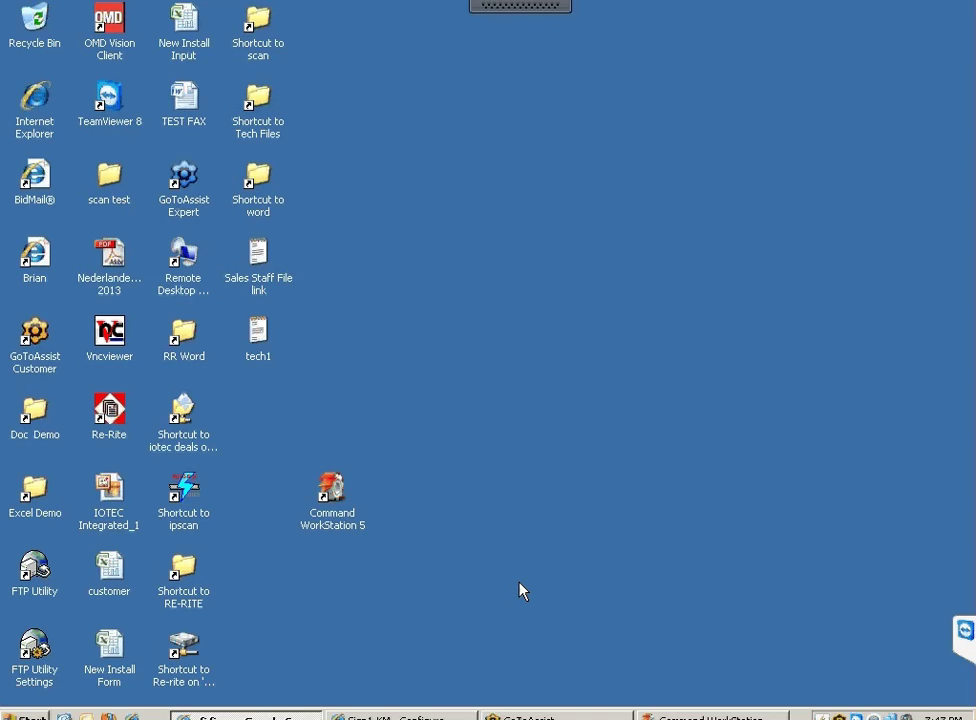
# Minimize the browser and launch Command WorkStation 5 from the desktop.
pyautogui.hotkey('alt', 'Tab')
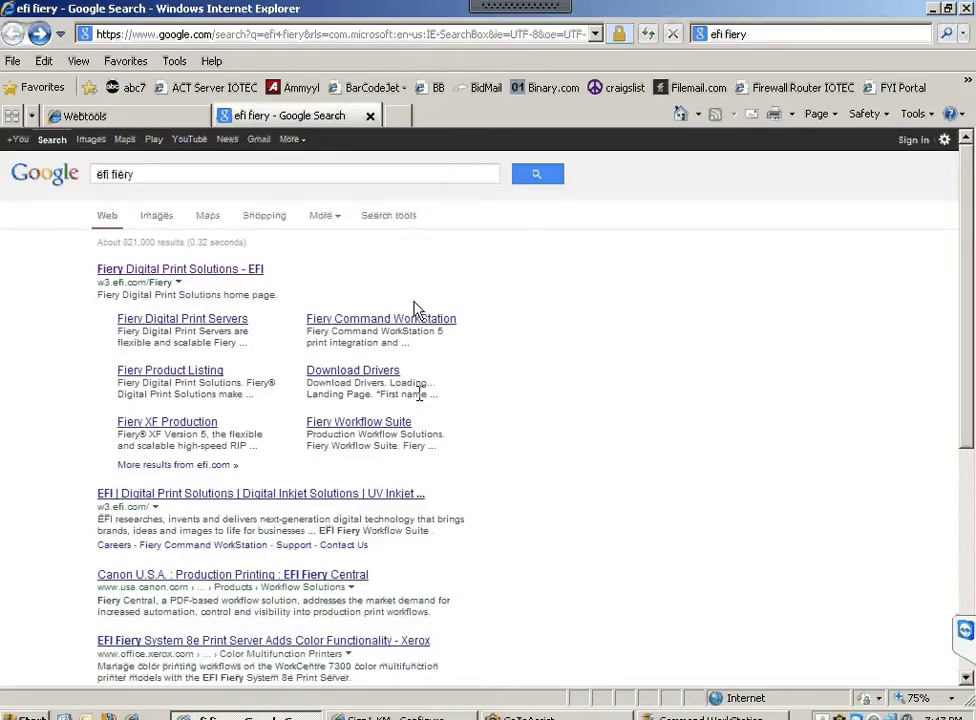
pyautogui.click(931, 12)
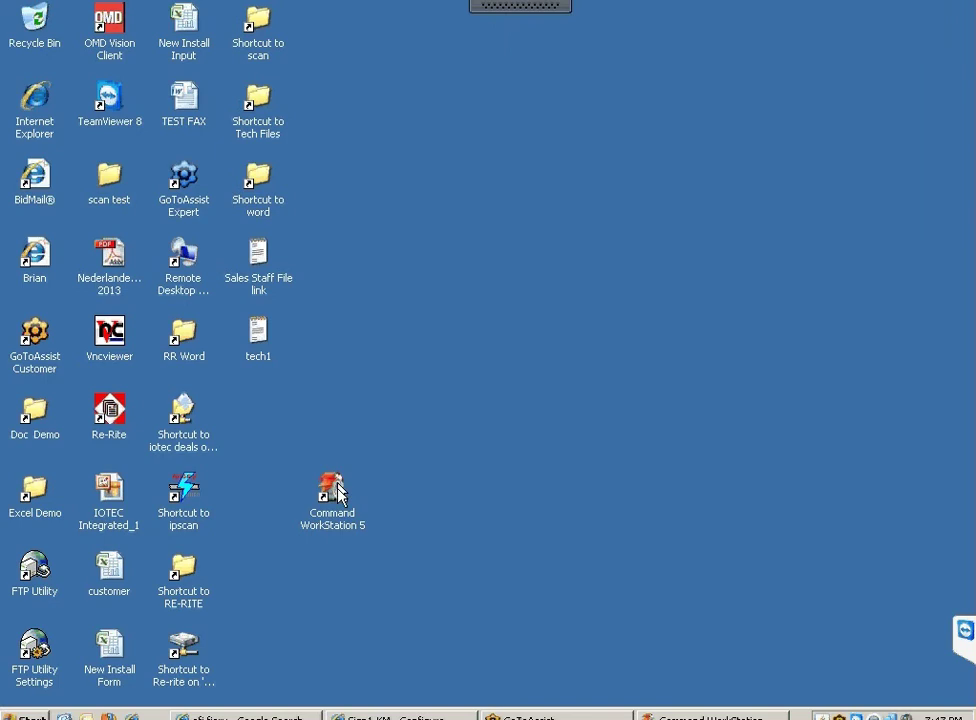
pyautogui.doubleClick(340, 492)
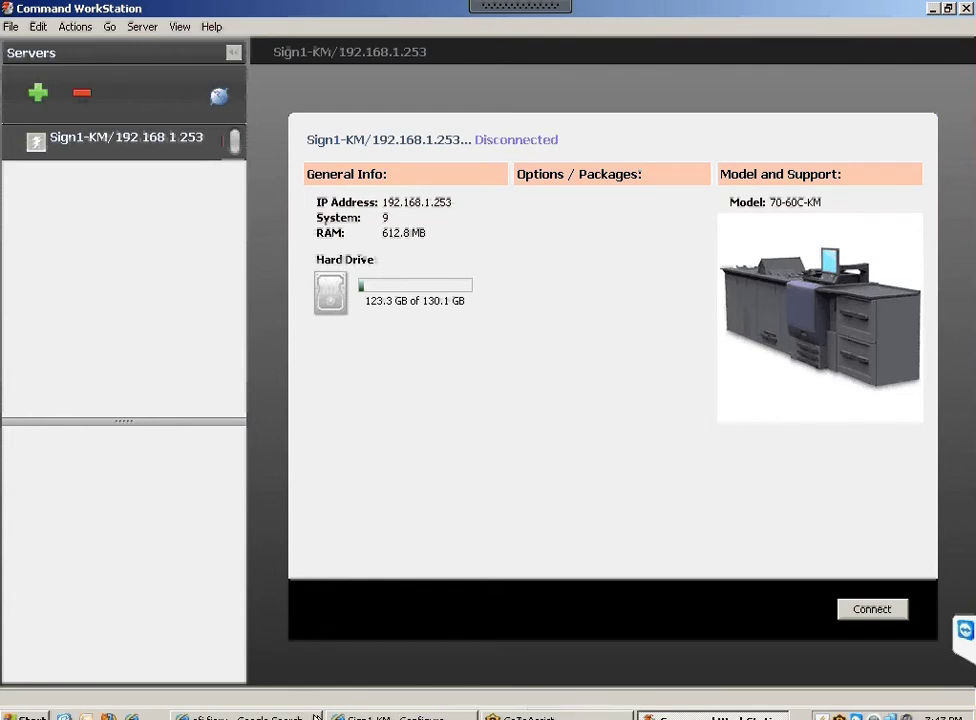
# Examine the Fiery's Configure window and its Webtools Configure page at 192.168.1.253 in the browser, and return to Command WorkStation.
pyautogui.click(375, 716)
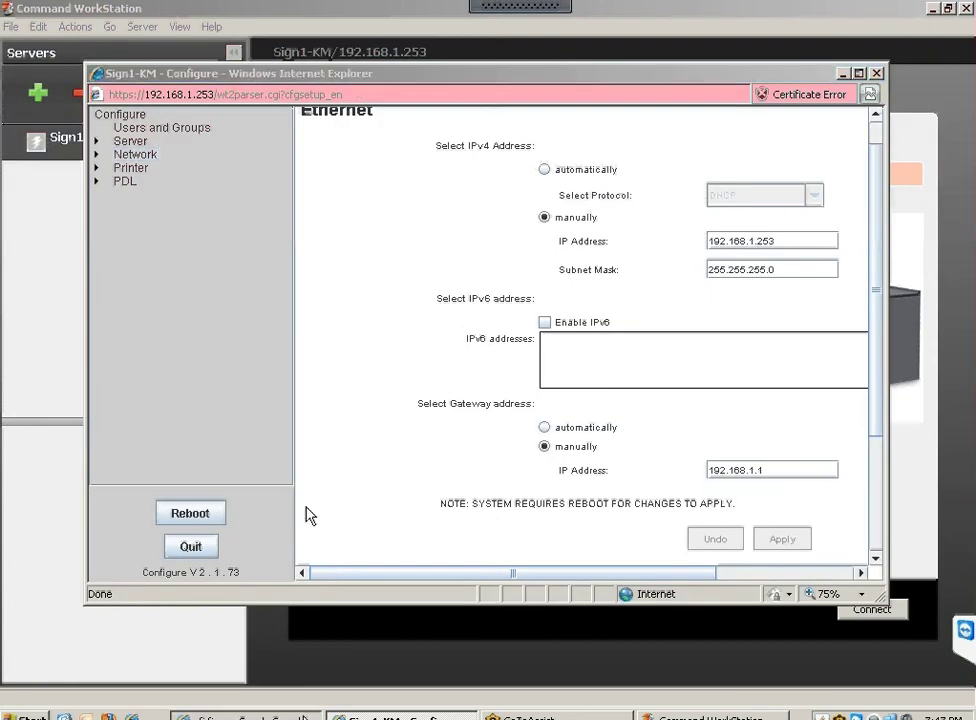
pyautogui.hotkey('alt', 'Tab')
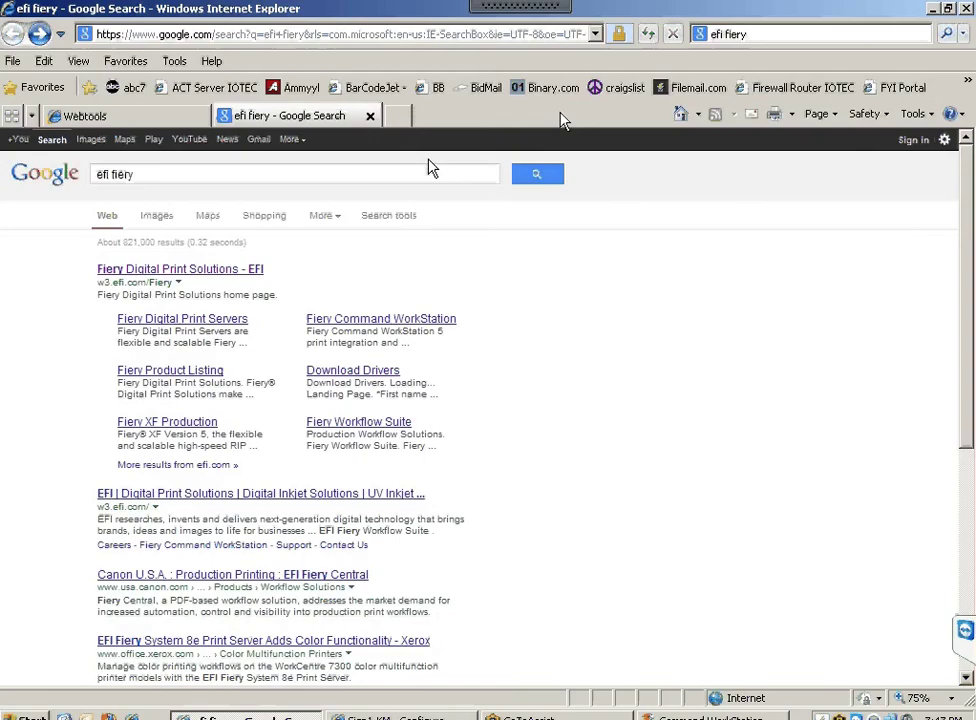
pyautogui.click(120, 119)
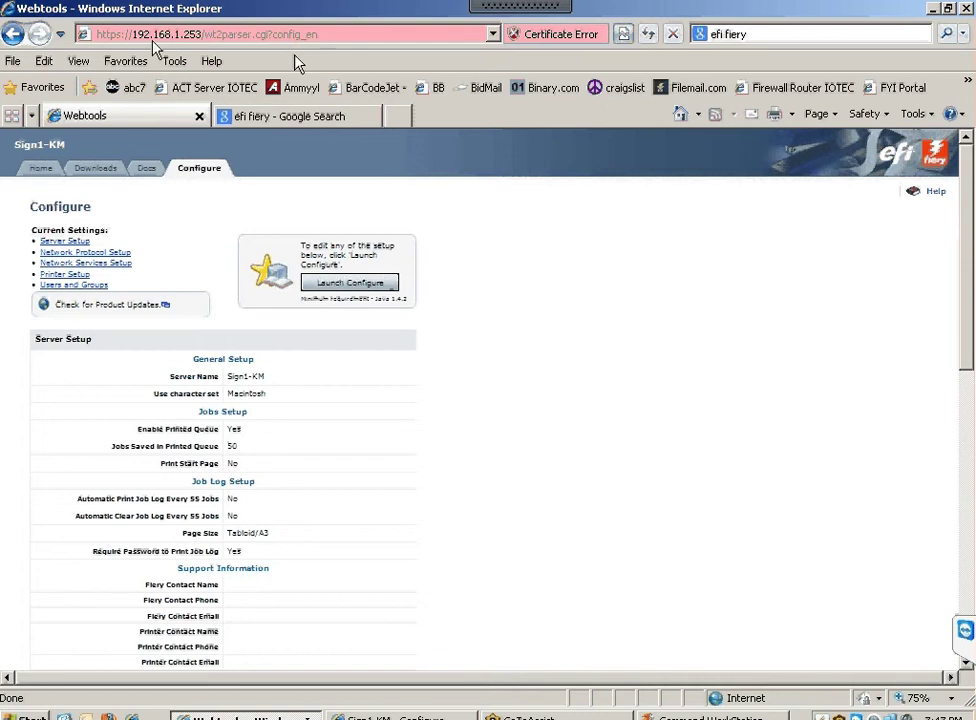
pyautogui.click(325, 35)
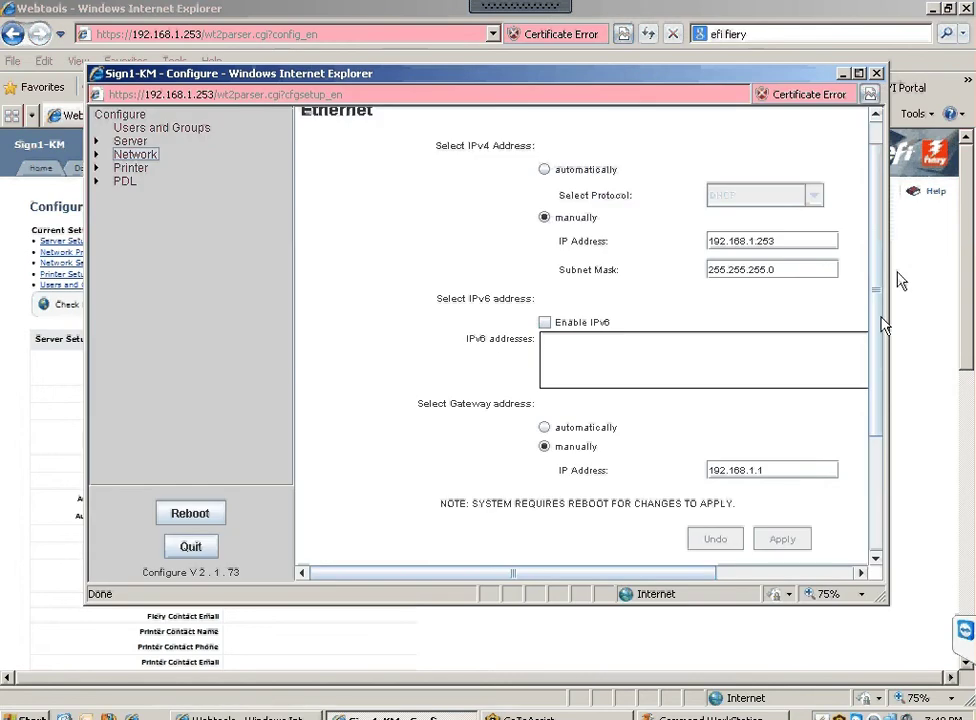
pyautogui.scroll(1, 884, 320)
pyautogui.click(120, 115)
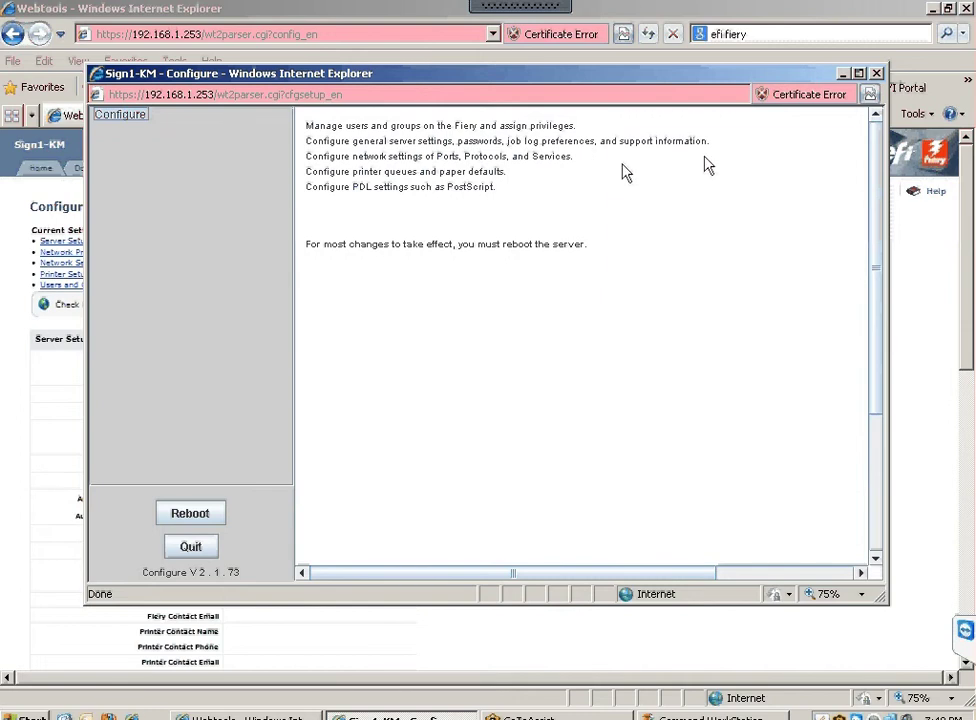
pyautogui.click(846, 74)
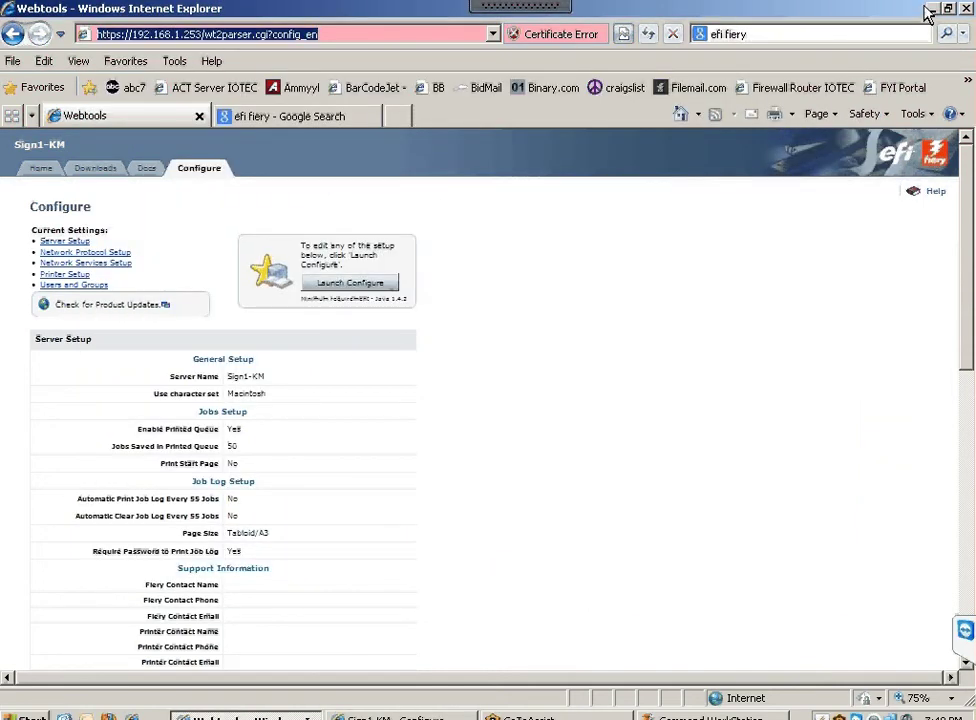
pyautogui.click(930, 9)
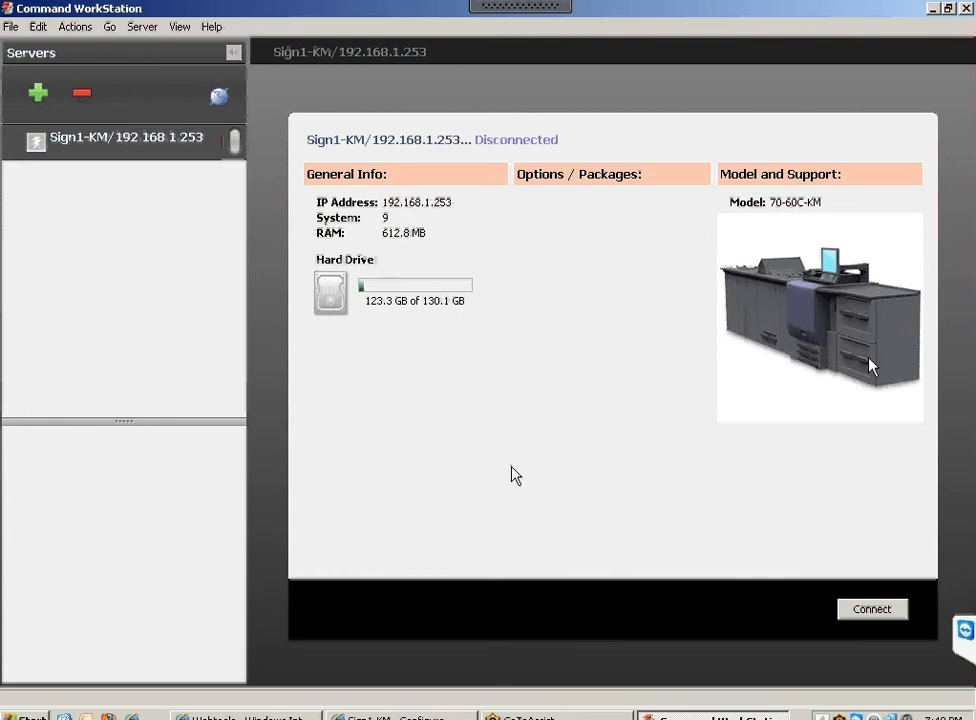
# View EFI's Fiery Command WorkStation product page from the "efi fiery" search results in the browser, and return to Command WorkStation.
pyautogui.click(305, 714)
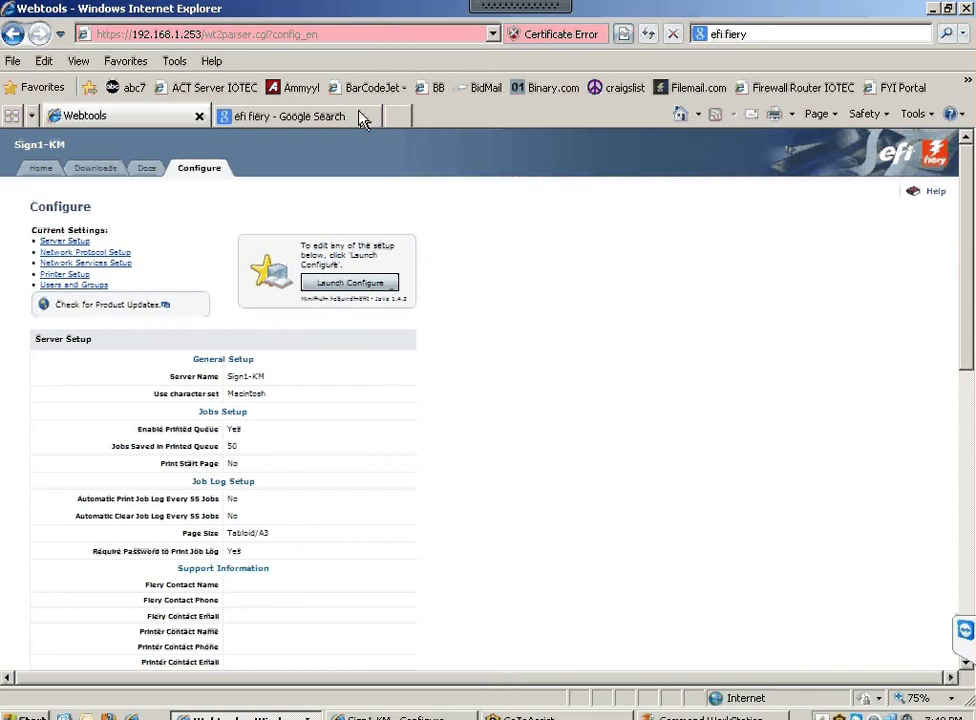
pyautogui.click(363, 119)
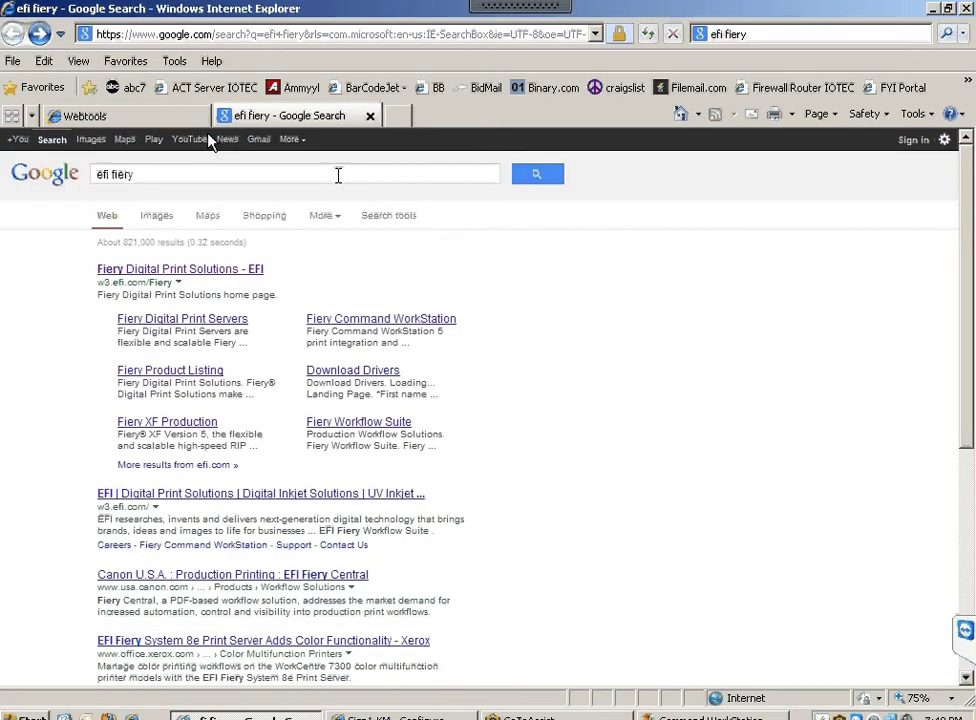
pyautogui.click(129, 179)
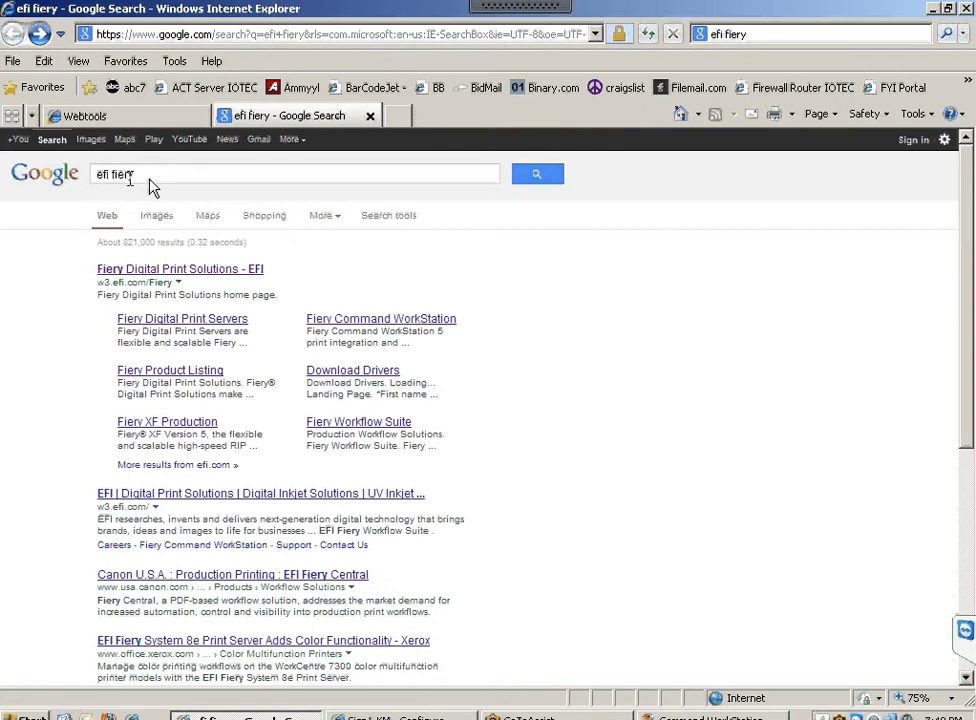
pyautogui.click(193, 272)
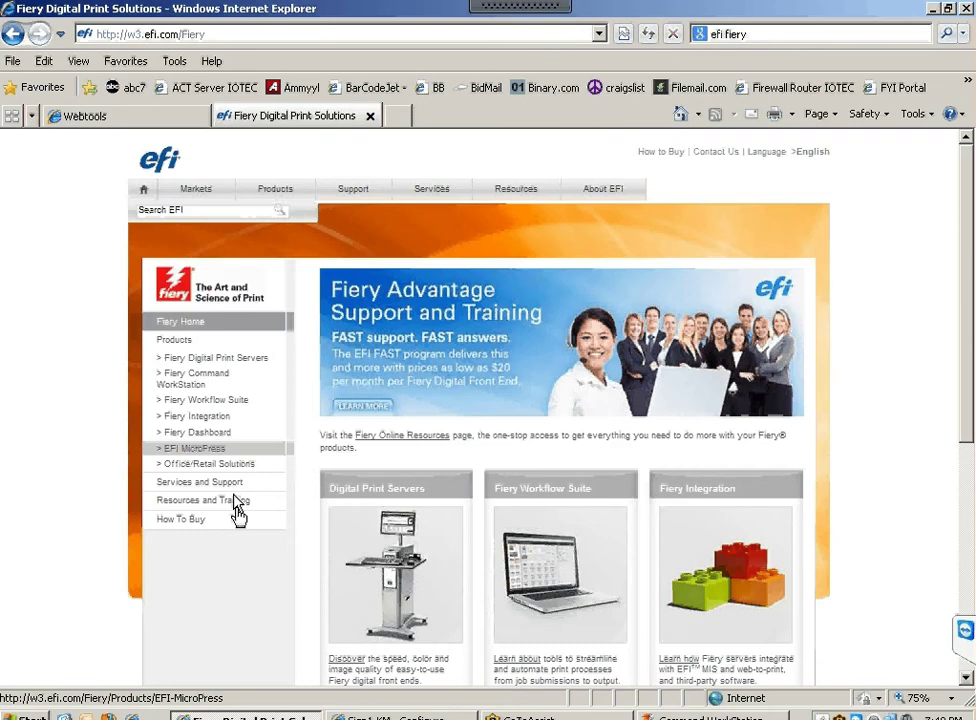
pyautogui.click(181, 382)
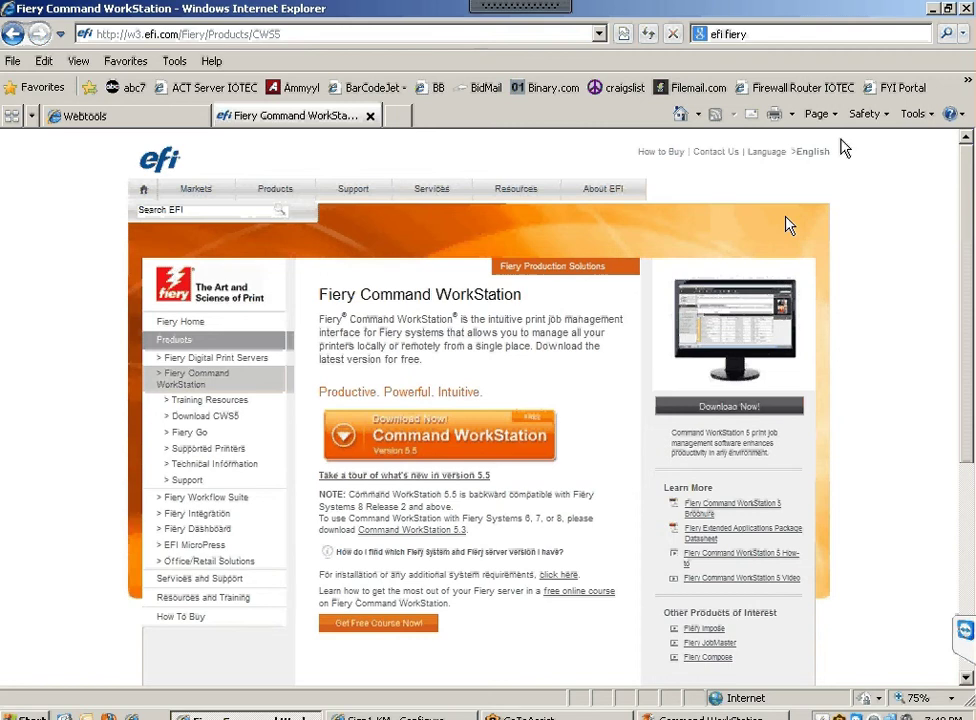
pyautogui.click(116, 116)
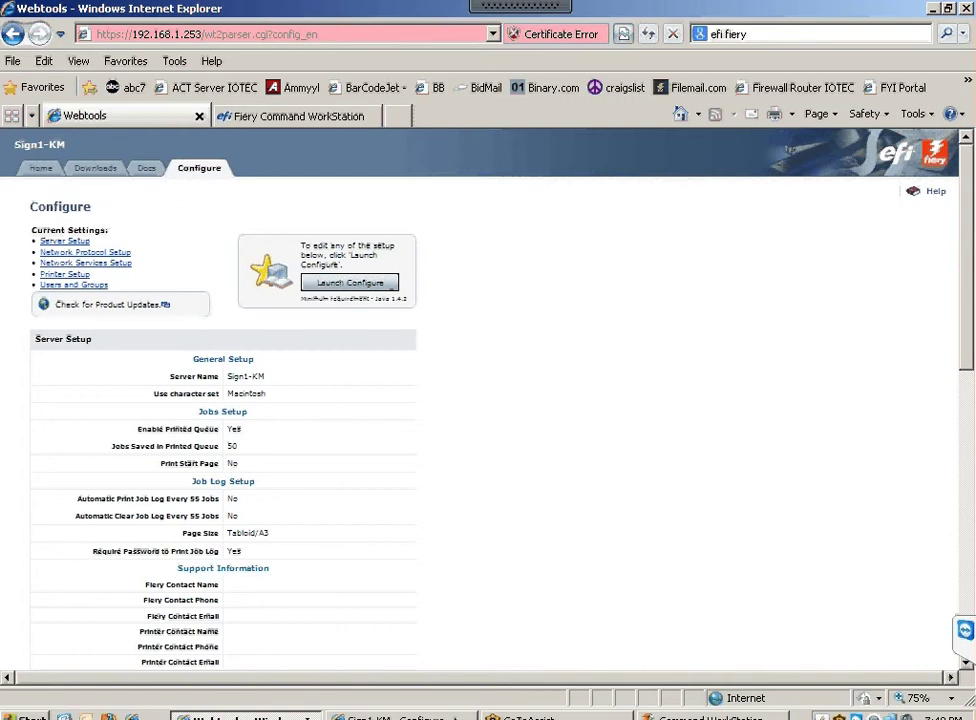
pyautogui.click(932, 8)
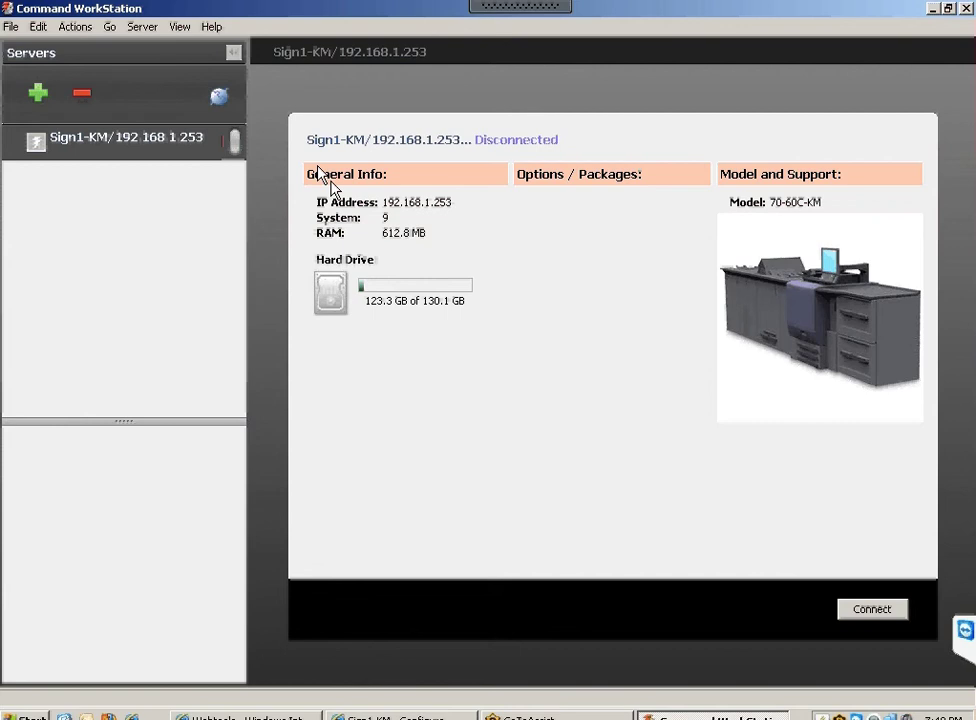
# Auto-search the network for Fiery servers, add Sign1-KM and connect to it.
pyautogui.click(37, 95)
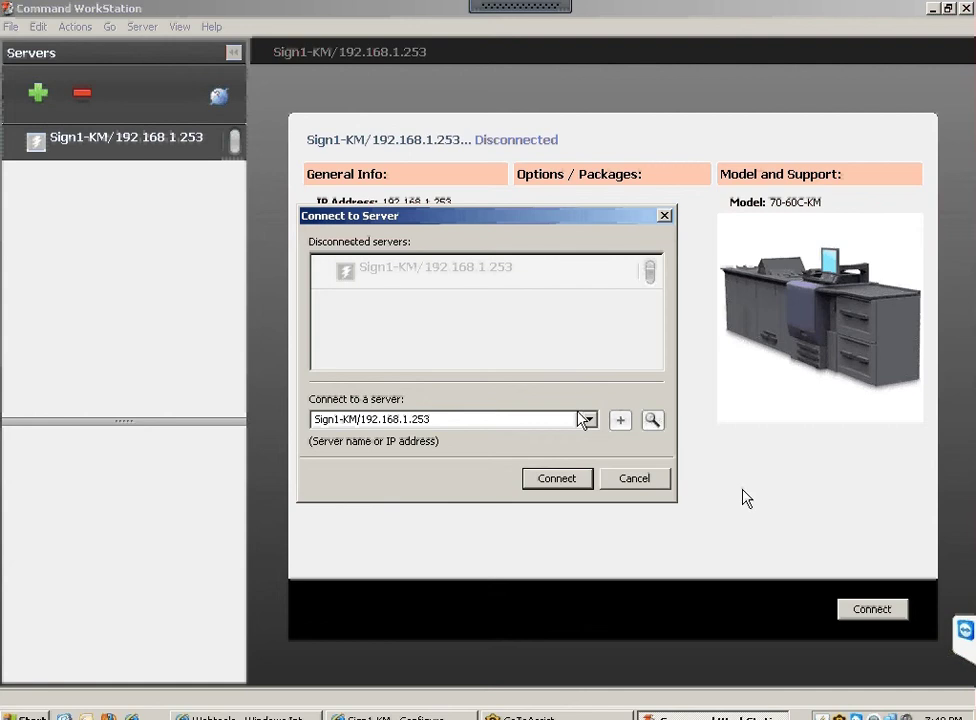
pyautogui.click(652, 421)
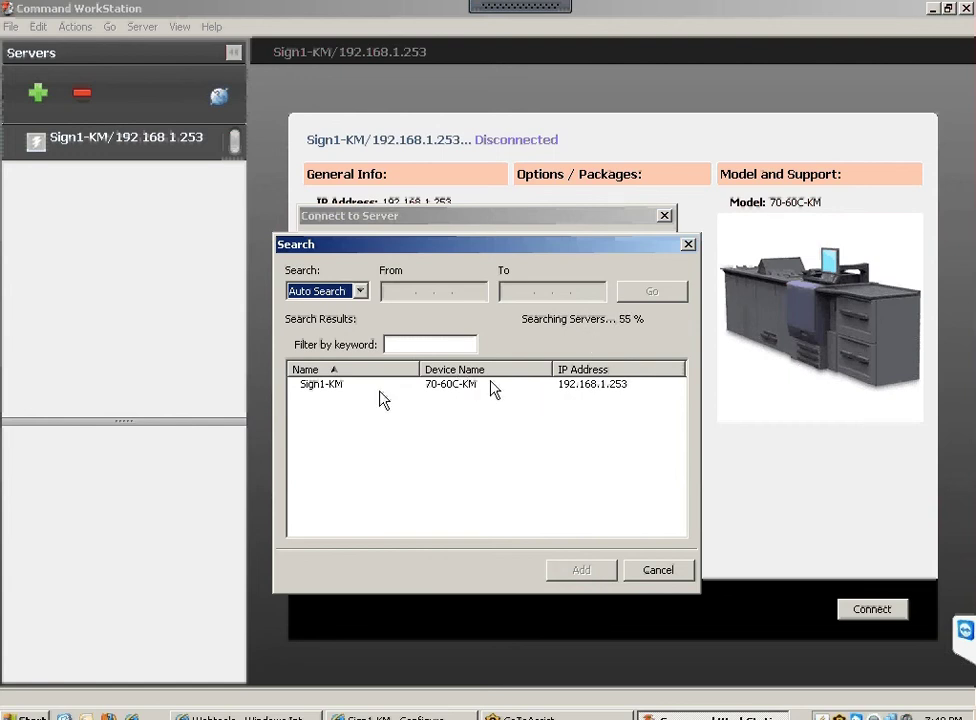
pyautogui.click(328, 388)
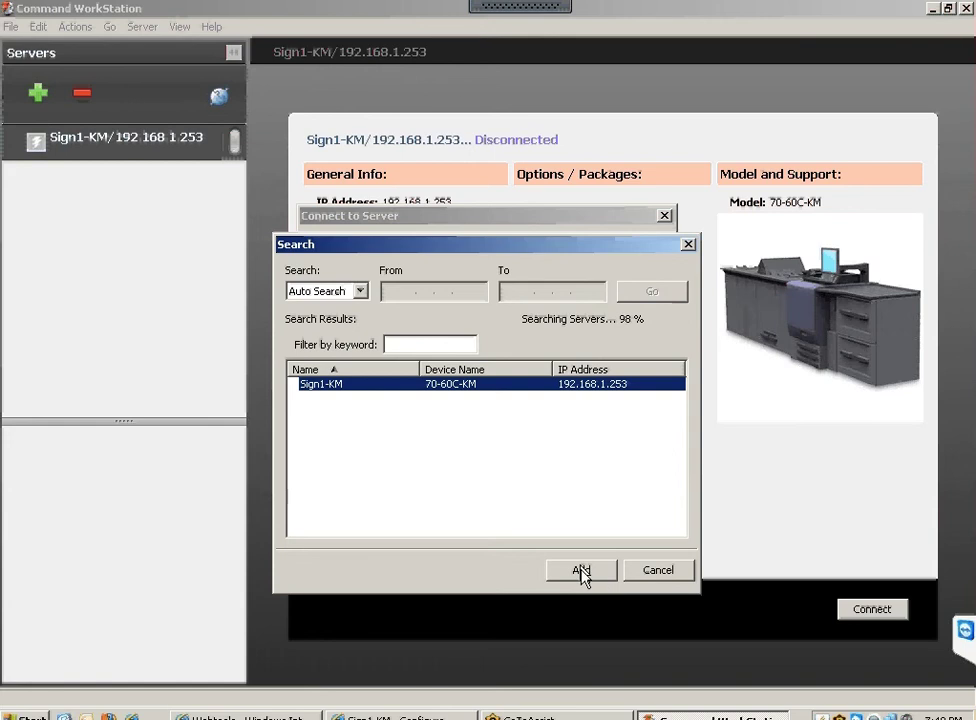
pyautogui.click(581, 570)
pyautogui.click(560, 478)
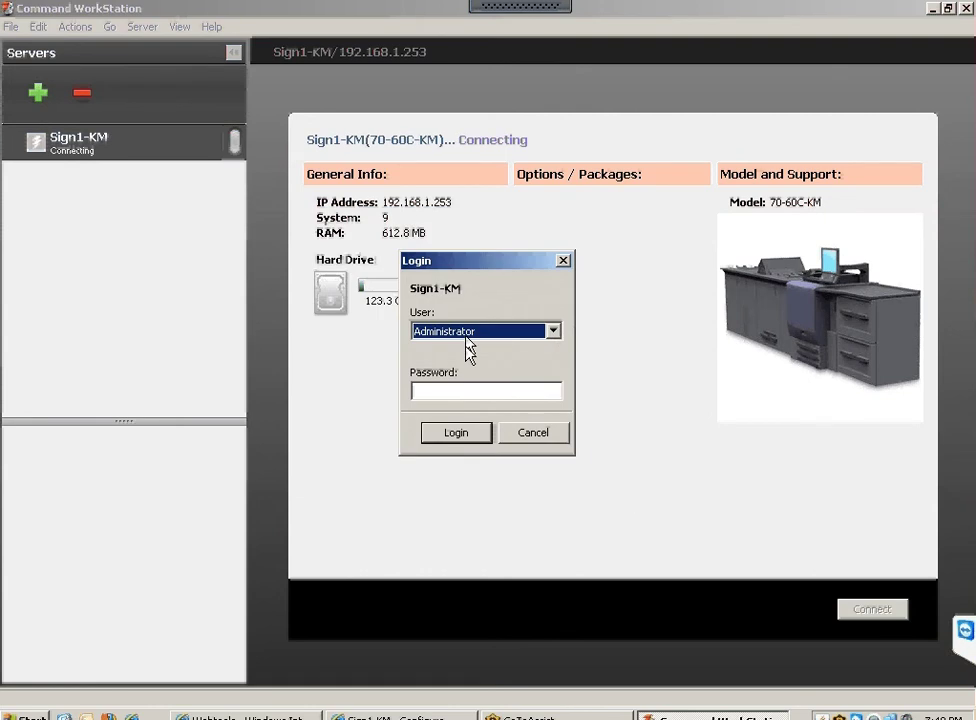
# Log in to Sign1-KM as Administrator with the account password.
pyautogui.click(455, 391)
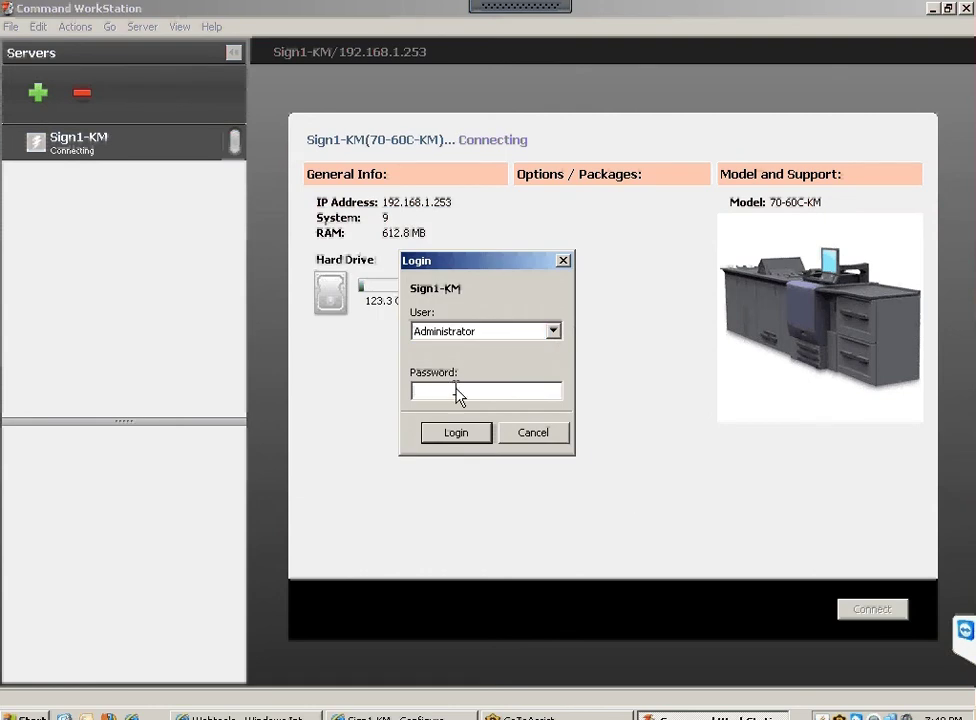
pyautogui.write('*******')
pyautogui.click(457, 438)
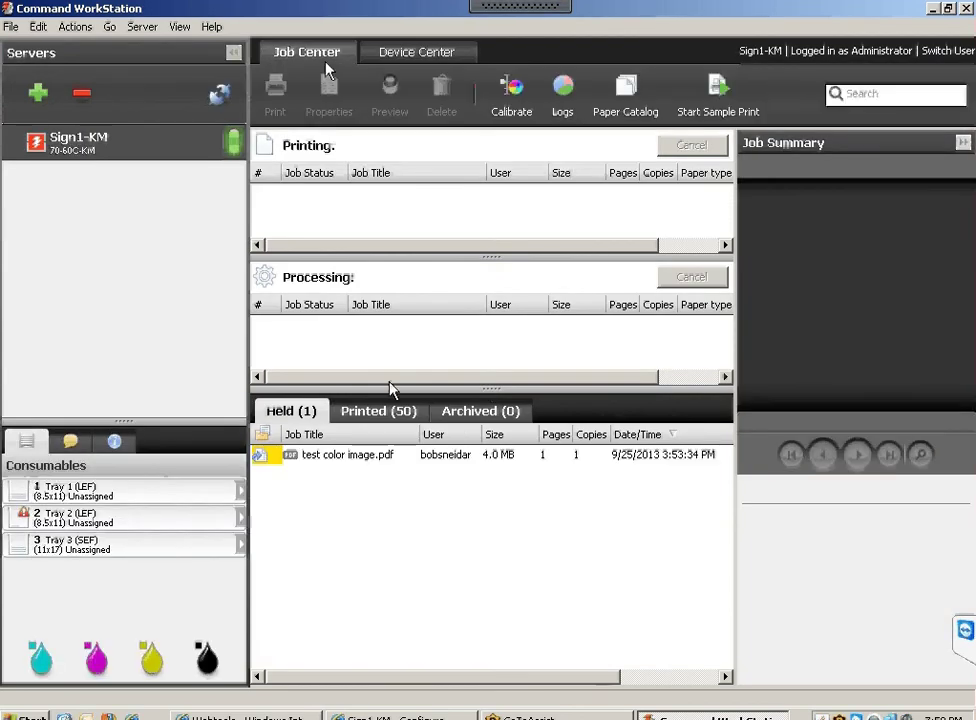
# Show the Device Center's general information for Sign1-KM and close the separate browser Configure window.
pyautogui.click(411, 57)
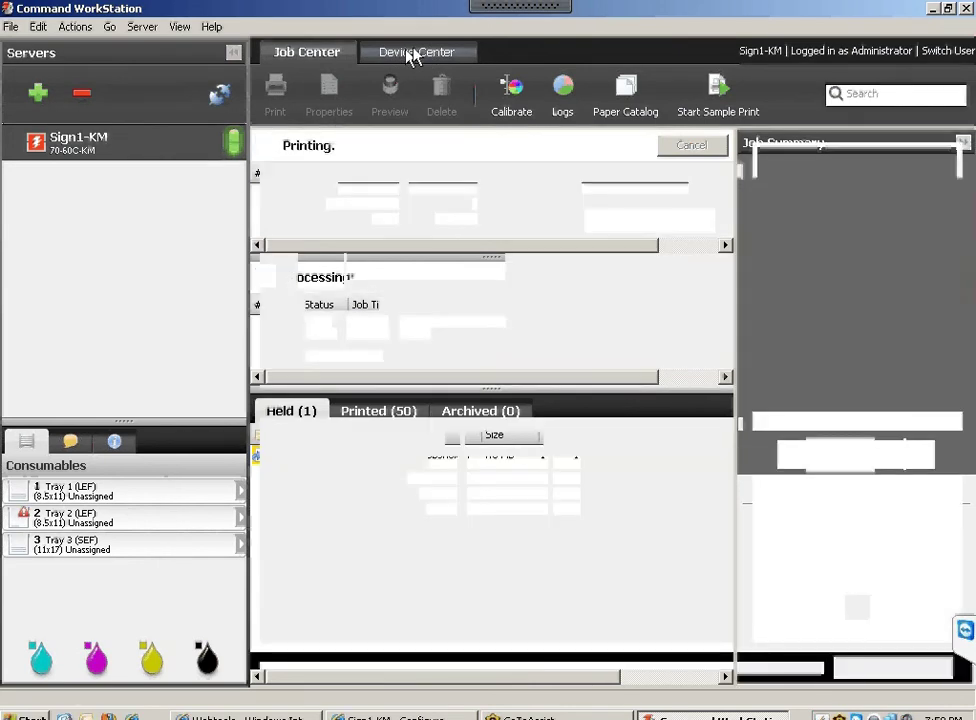
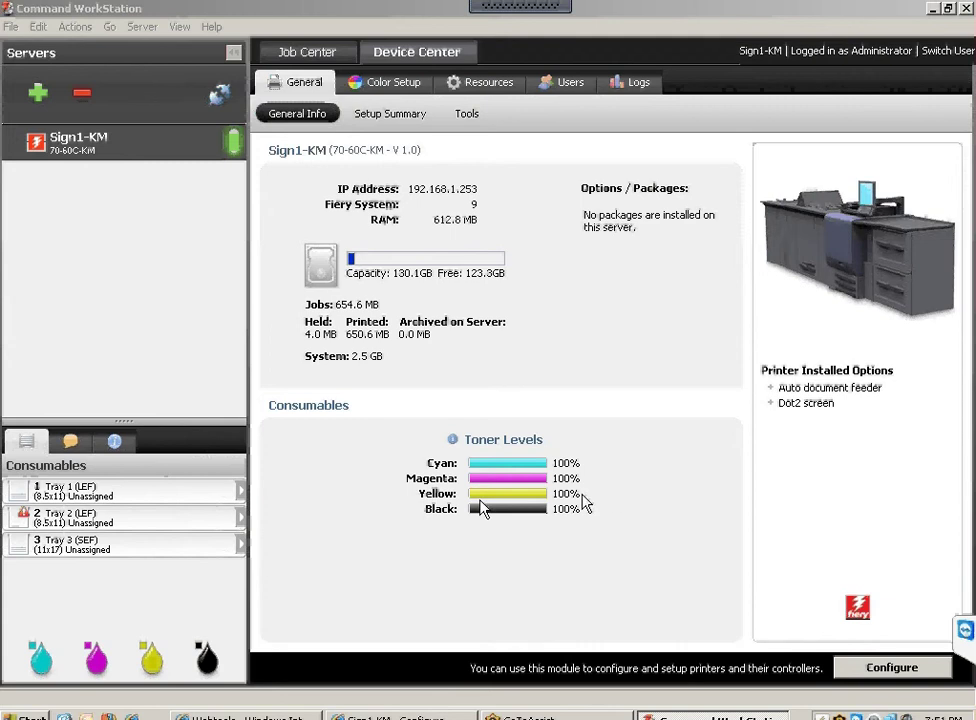
pyautogui.click(430, 716)
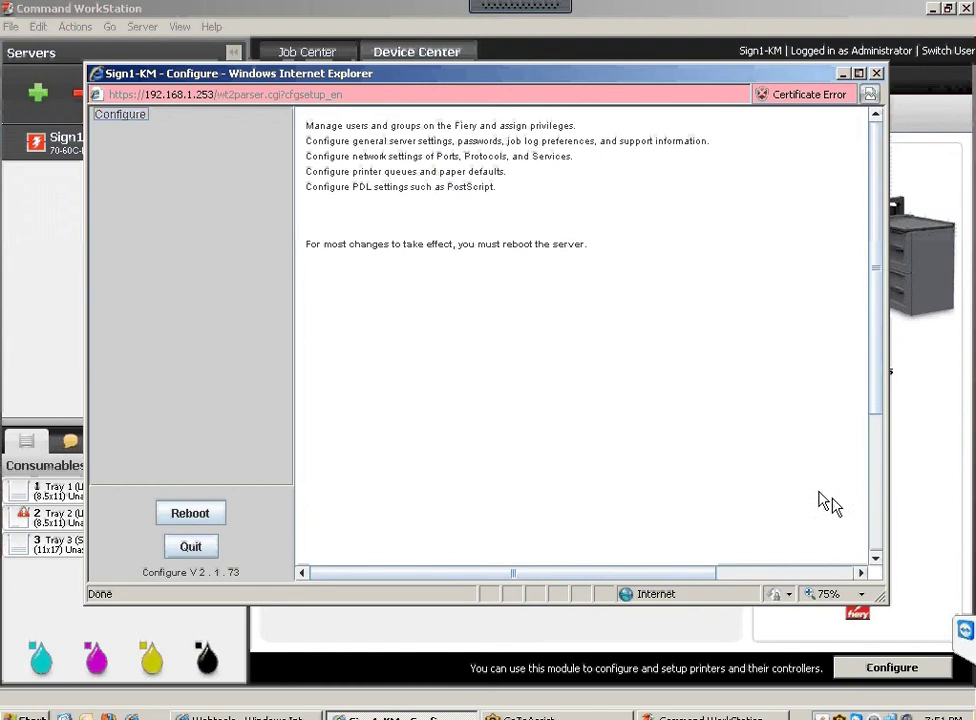
pyautogui.click(876, 73)
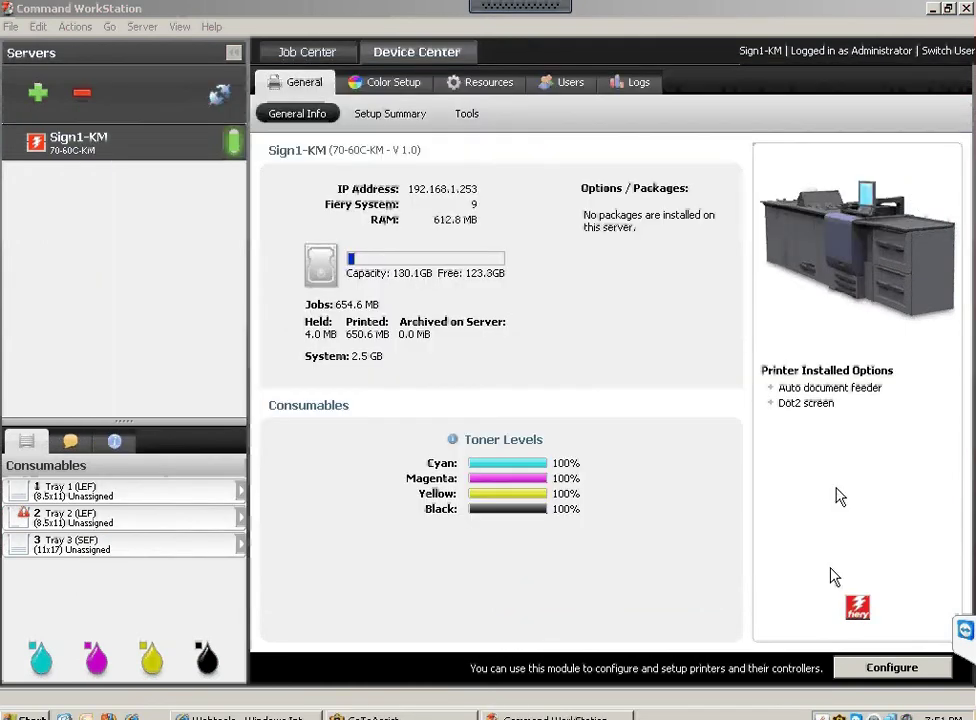
# Launch Configure from the Device Center, move its window clear of the screen edge and open the Server General settings.
pyautogui.click(892, 668)
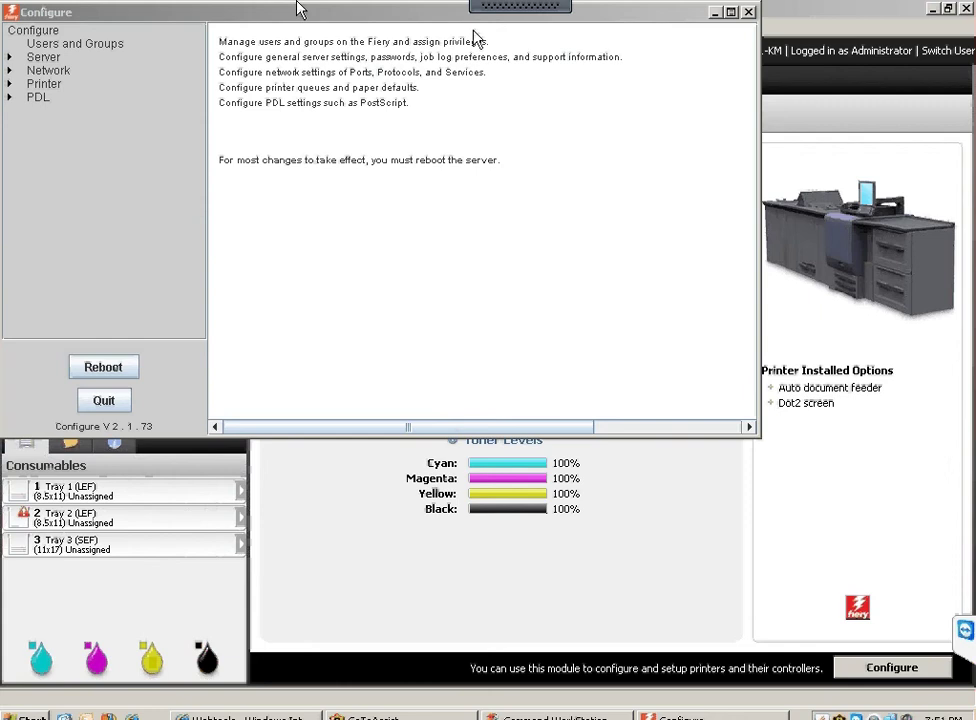
pyautogui.click(292, 14)
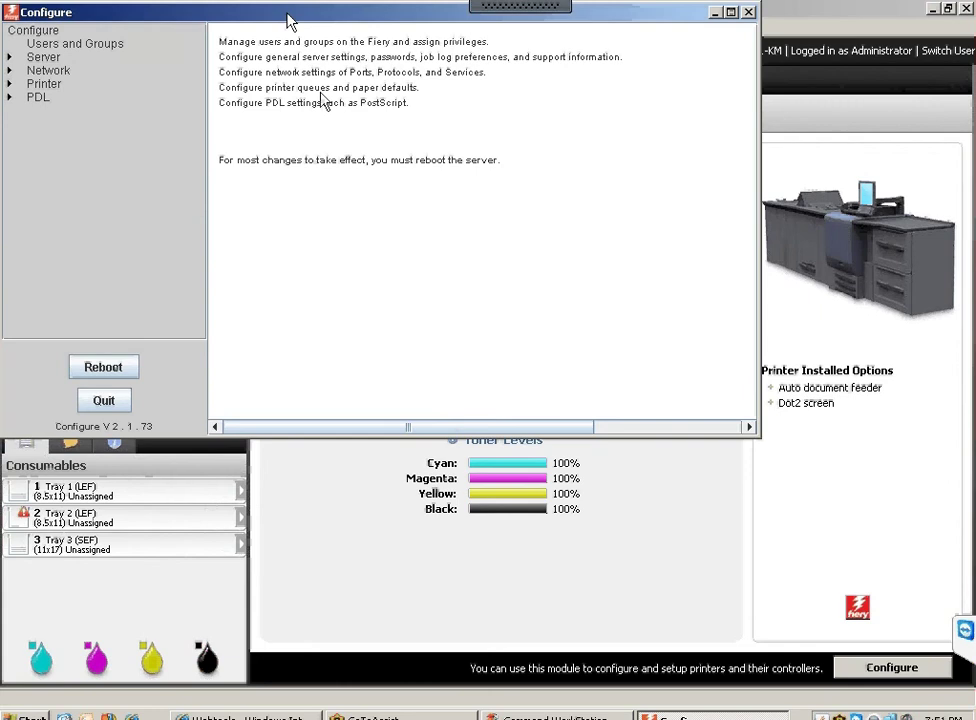
pyautogui.moveTo(287, 14); pyautogui.dragTo(320, 101)
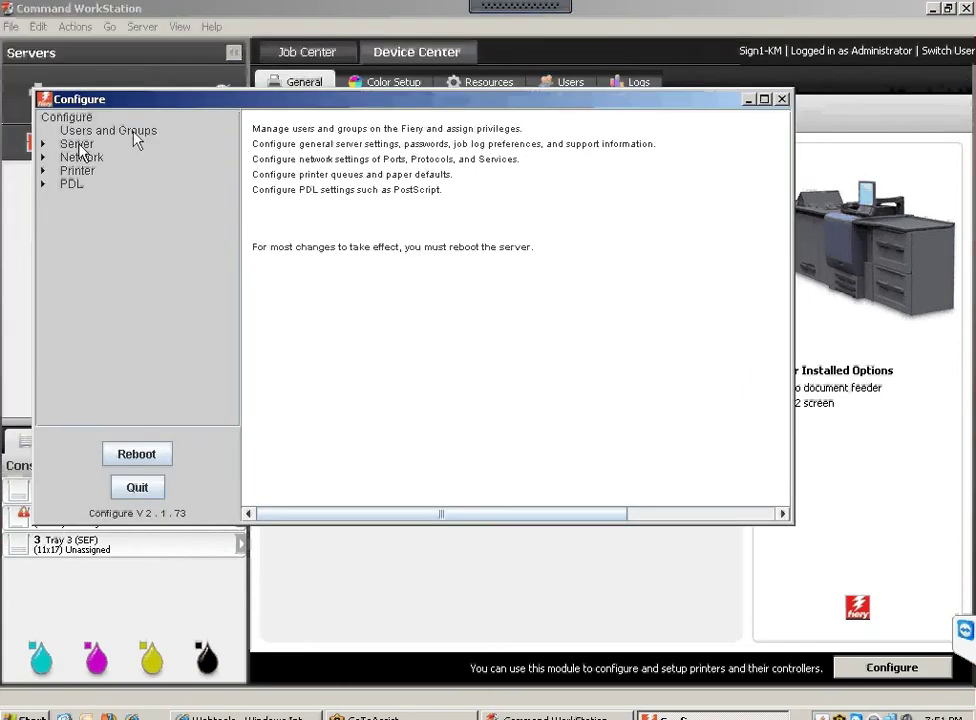
pyautogui.doubleClick(76, 145)
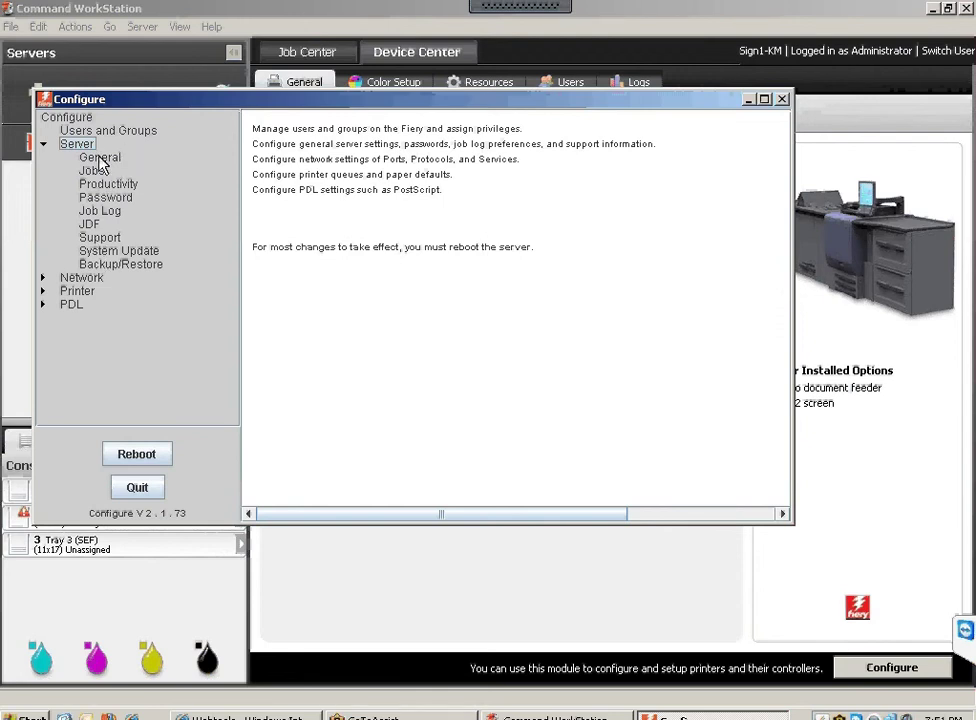
pyautogui.click(100, 158)
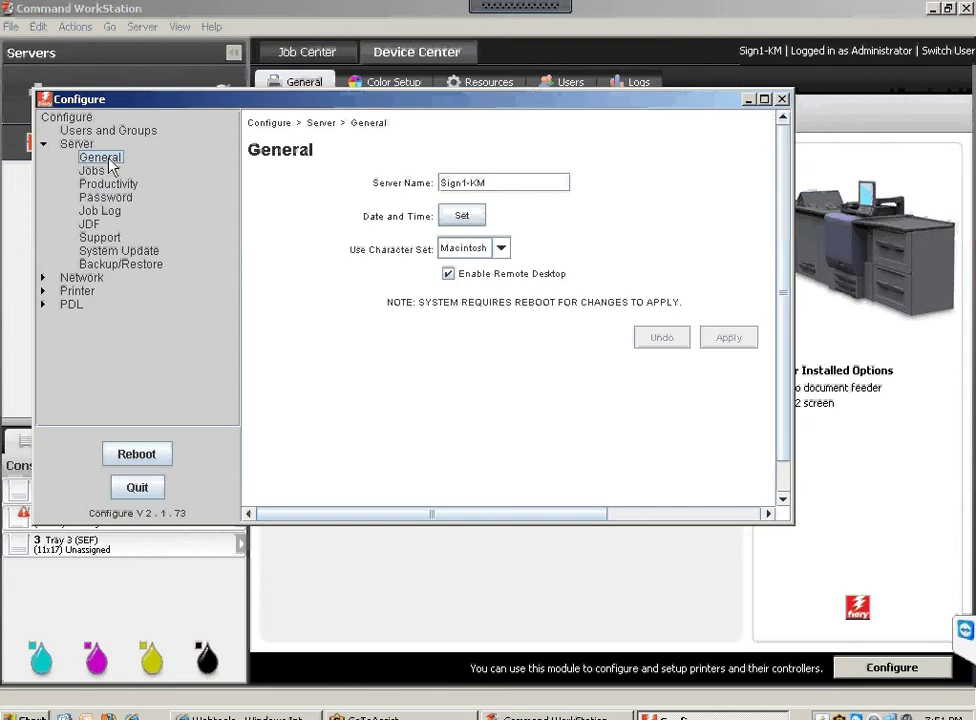
# Try enabling automatic time and date setting for the server, and close the Date and Time dialog without saving.
pyautogui.click(457, 219)
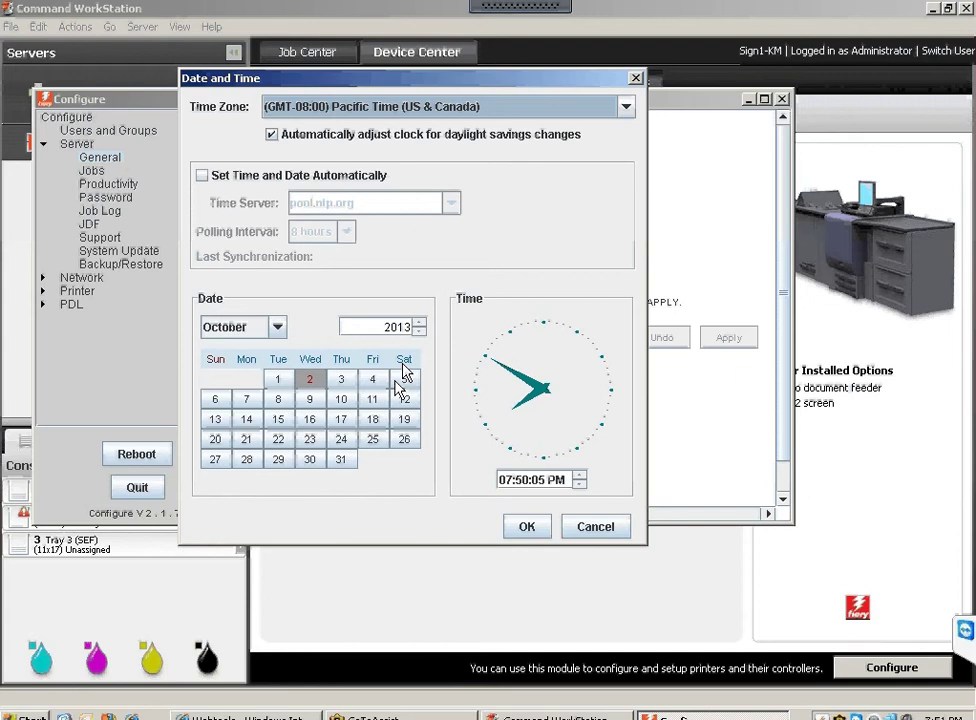
pyautogui.click(203, 176)
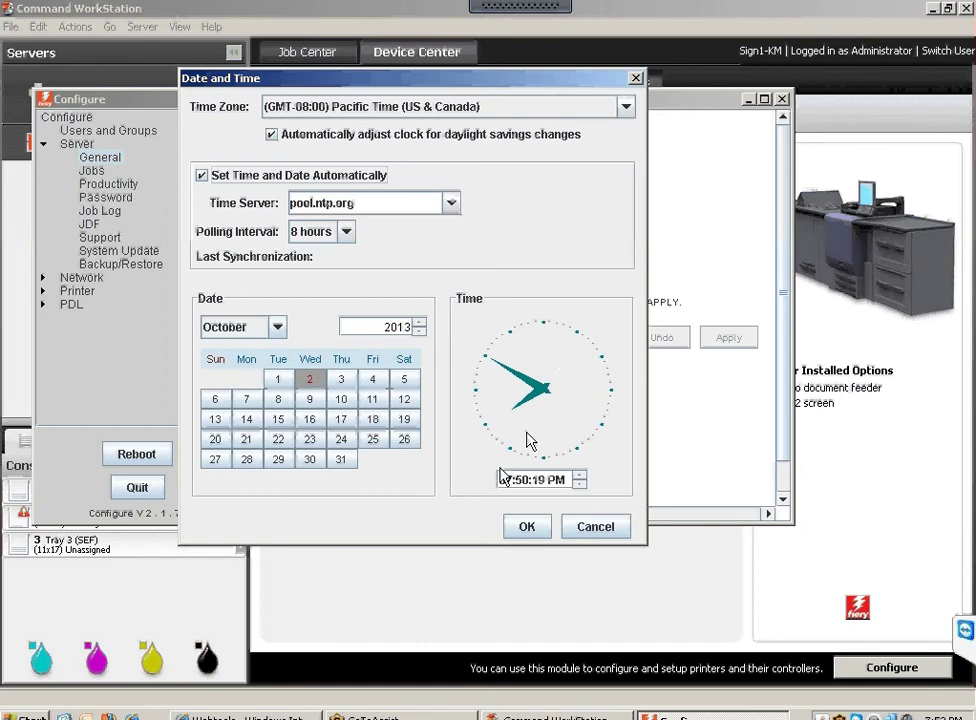
pyautogui.click(636, 80)
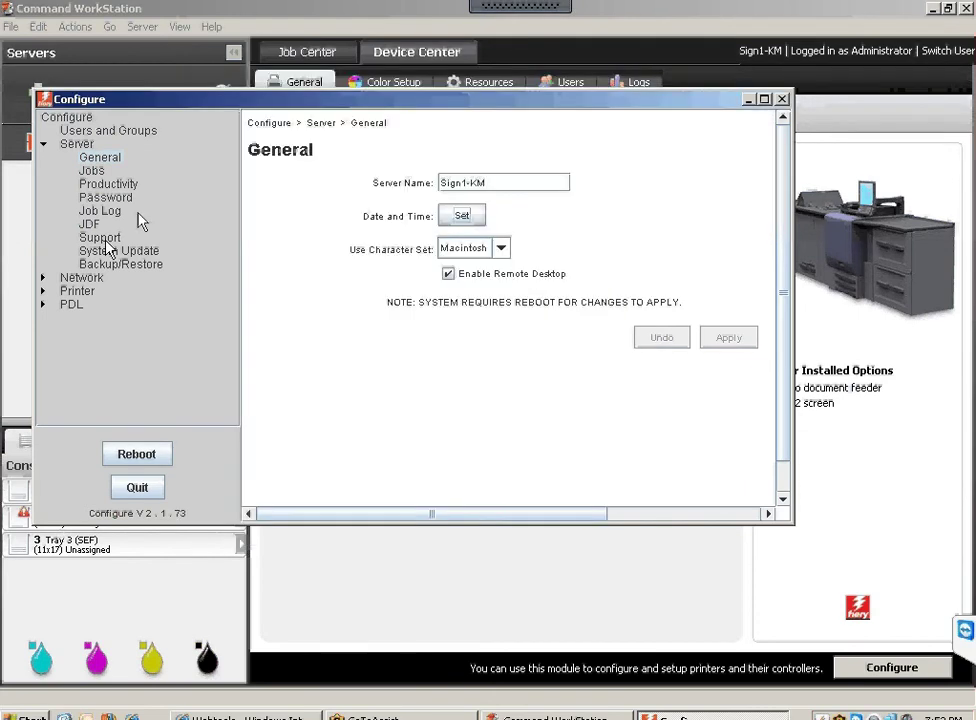
# Collapse the Server settings and open the Ethernet port settings under Network.
pyautogui.click(44, 146)
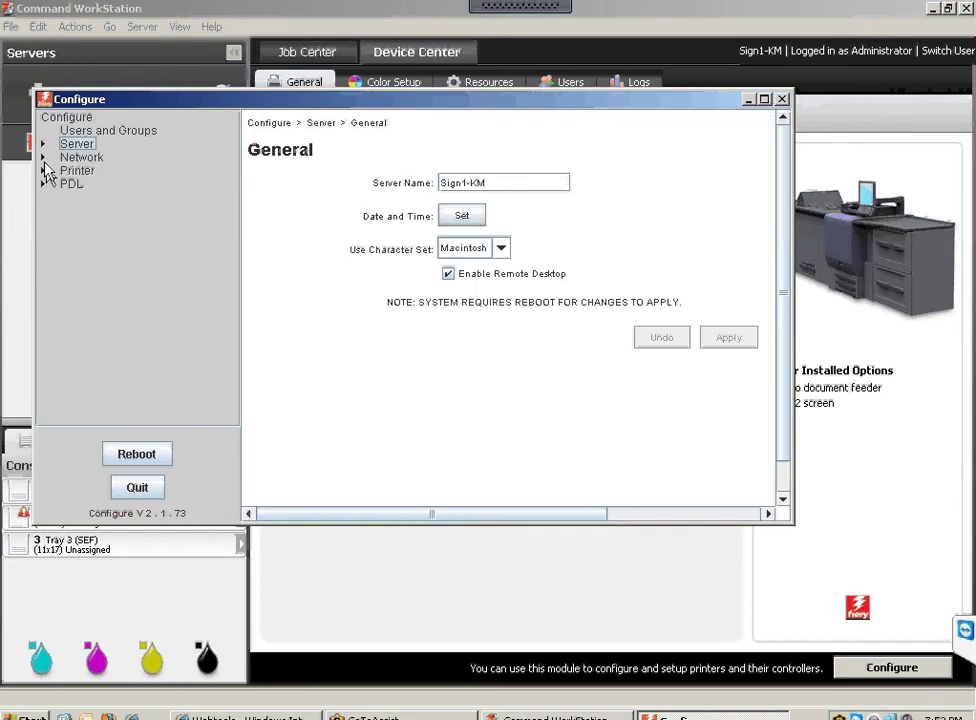
pyautogui.click(43, 157)
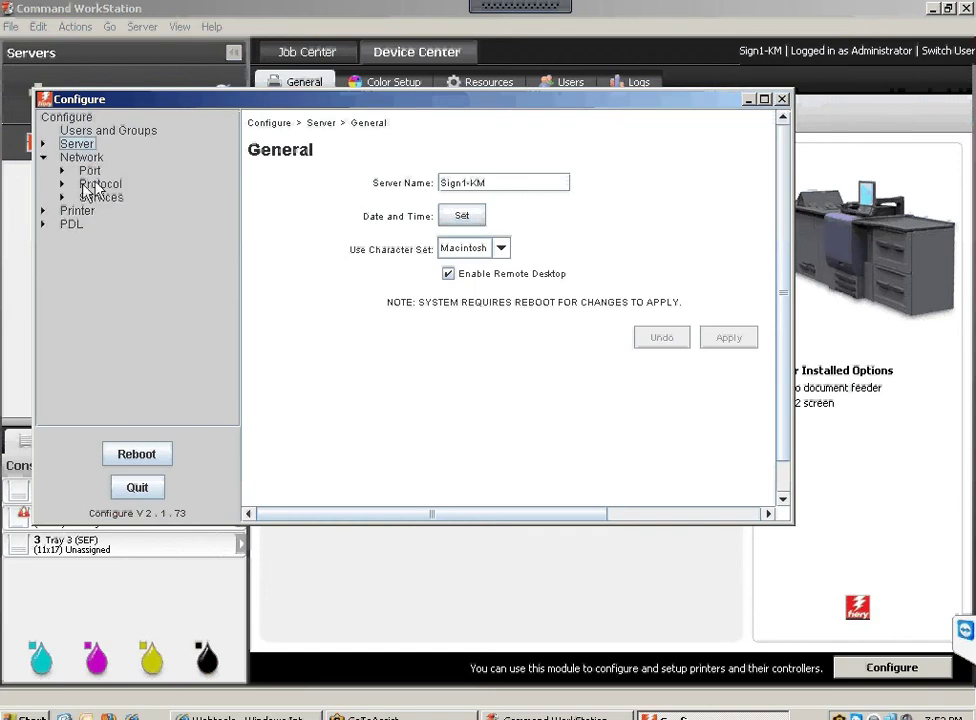
pyautogui.doubleClick(92, 172)
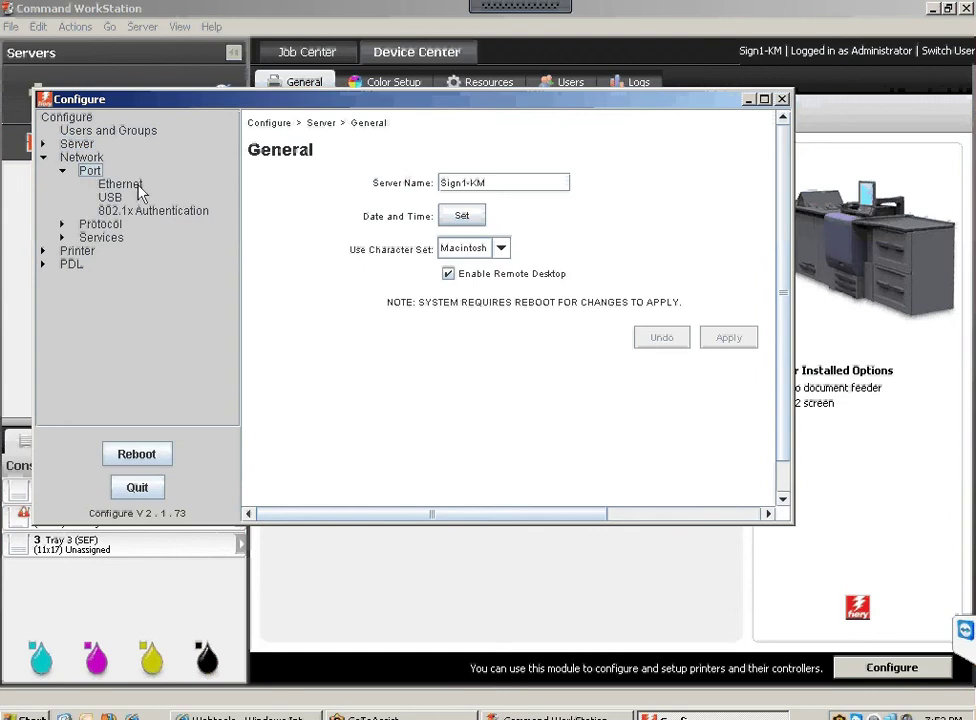
pyautogui.click(120, 185)
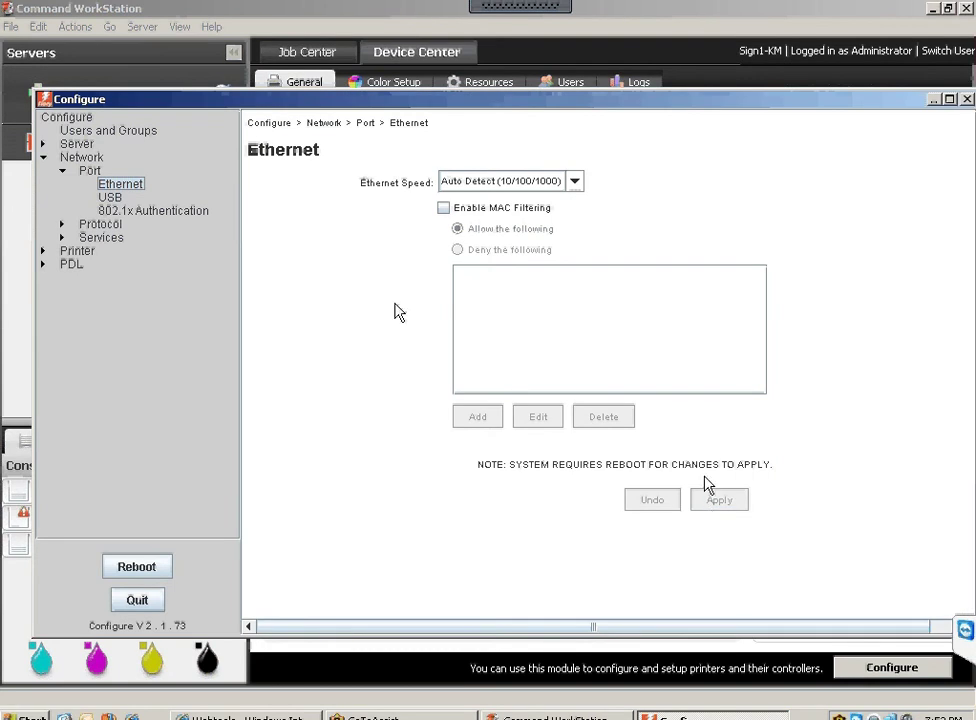
# Open the TCP/IP Ethernet settings under the Network protocols to review the IPv4 and gateway addressing.
pyautogui.doubleClick(110, 224)
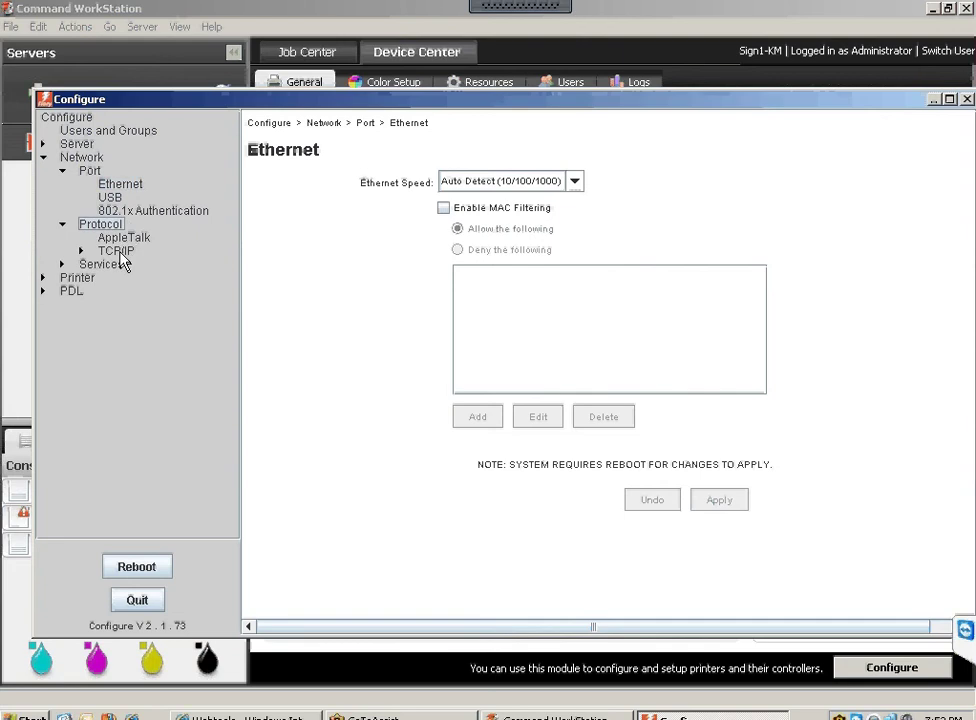
pyautogui.doubleClick(118, 251)
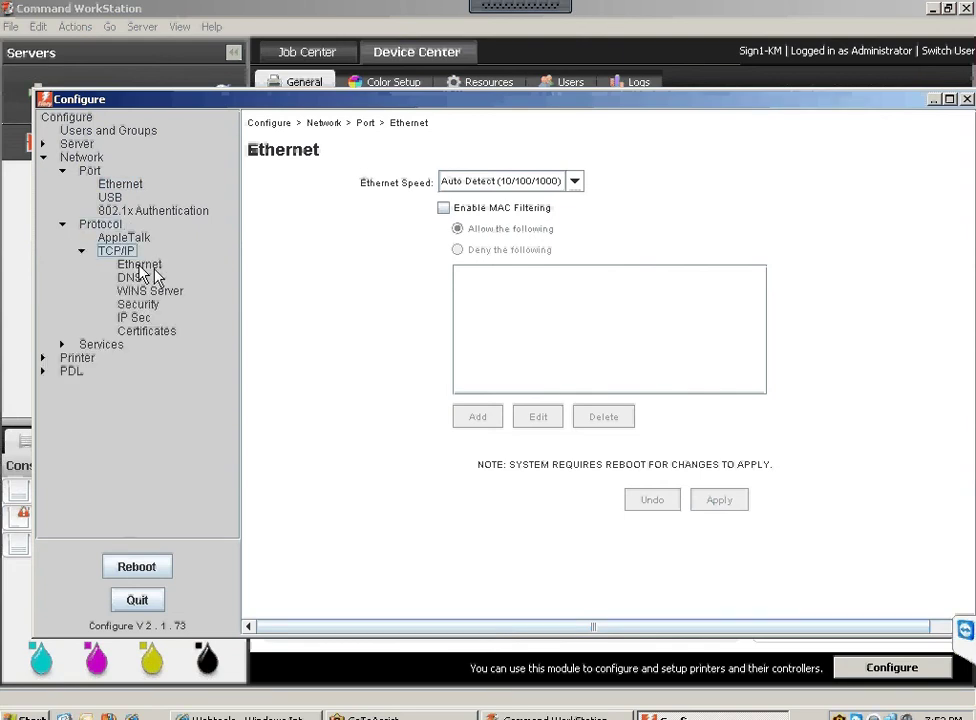
pyautogui.click(139, 265)
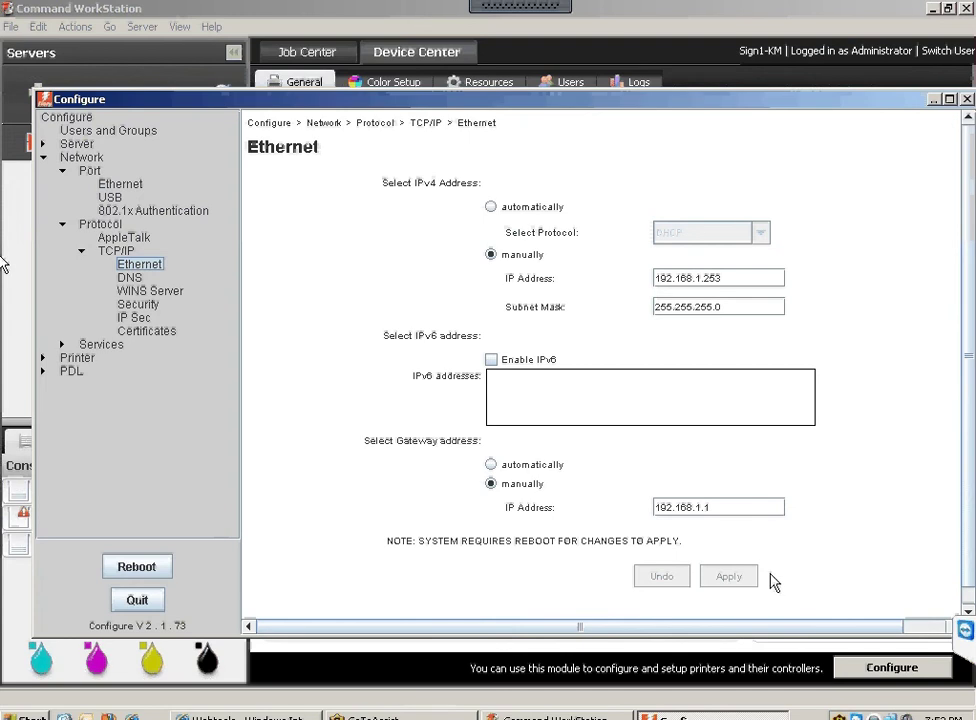
# Review the TCP/IP DNS server and domain name fields, and open the WINS Server settings.
pyautogui.click(129, 278)
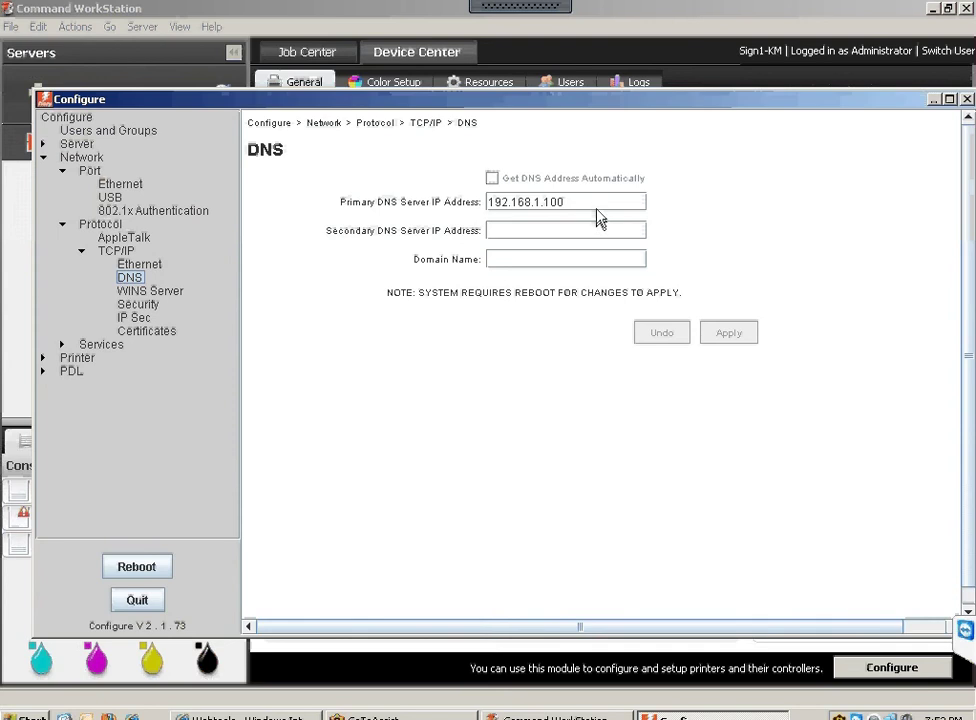
pyautogui.click(500, 231)
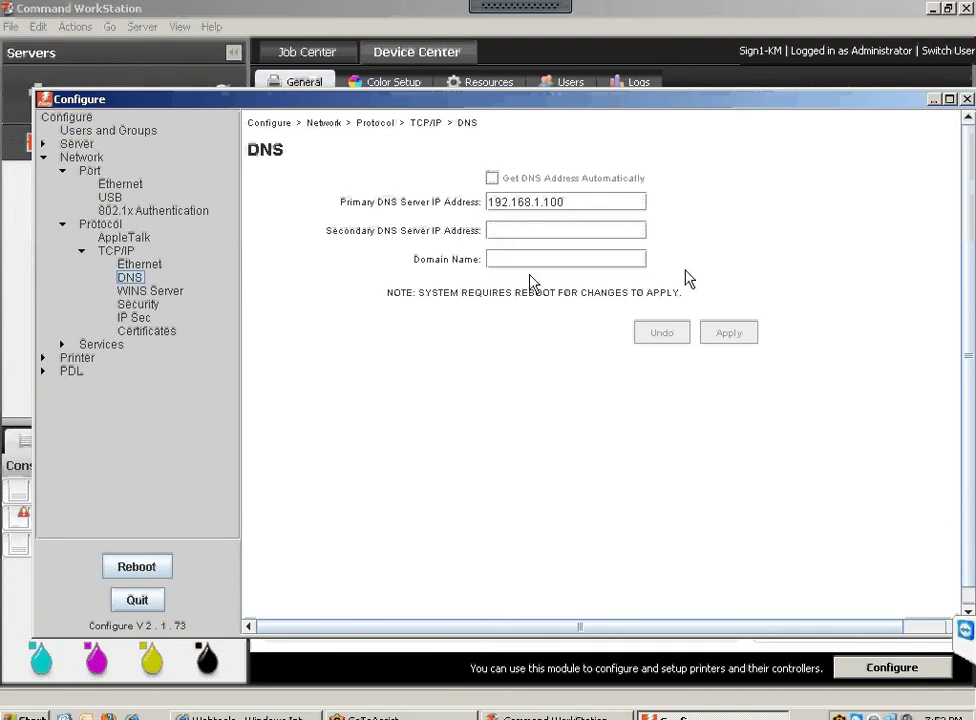
pyautogui.click(501, 260)
pyautogui.click(170, 303)
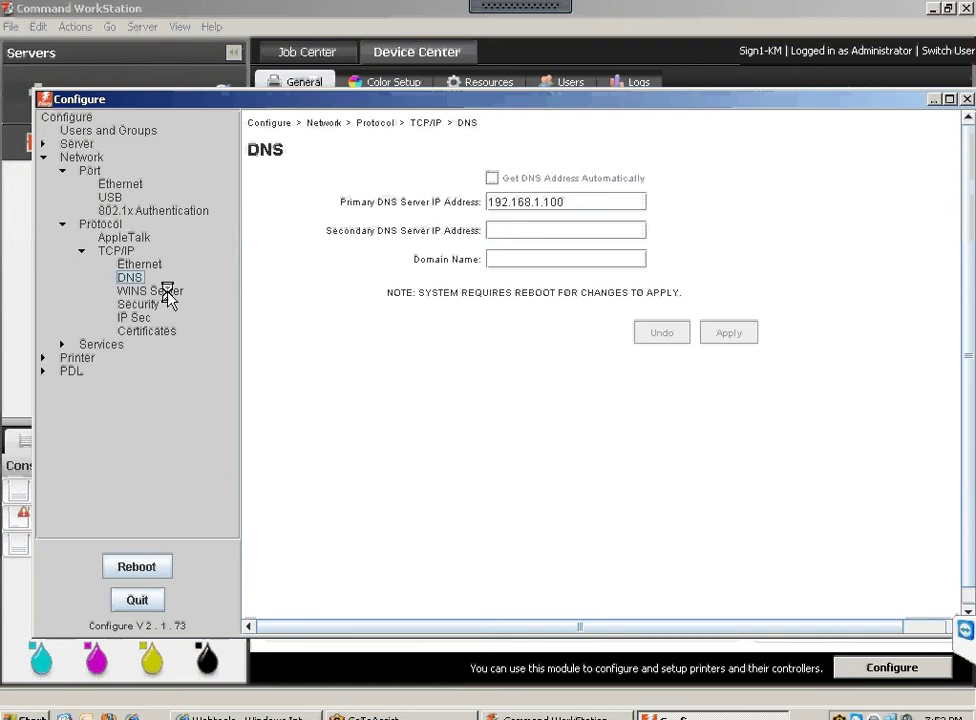
pyautogui.click(165, 290)
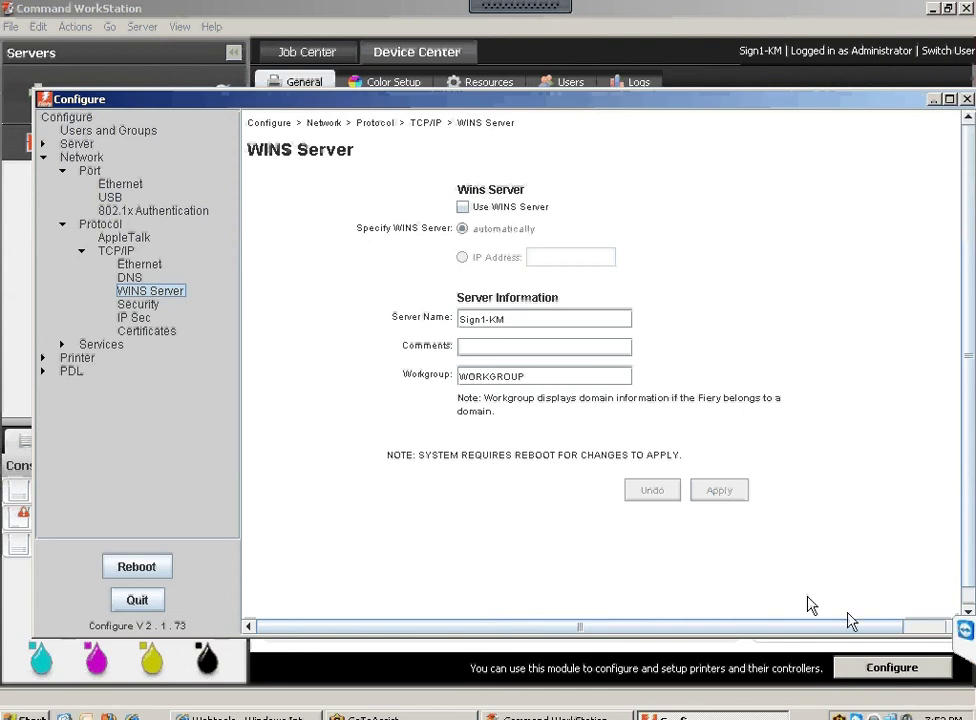
# Open the Scan settings under Network Services, check the attachment size maximum and bring up Email Setup.
pyautogui.click(63, 345)
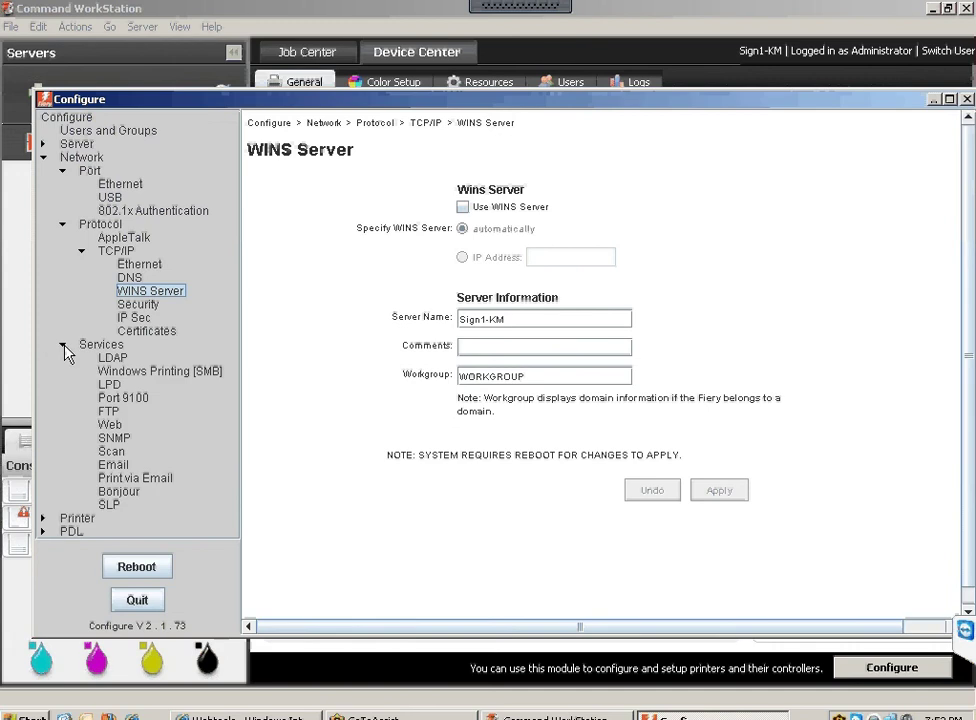
pyautogui.click(62, 226)
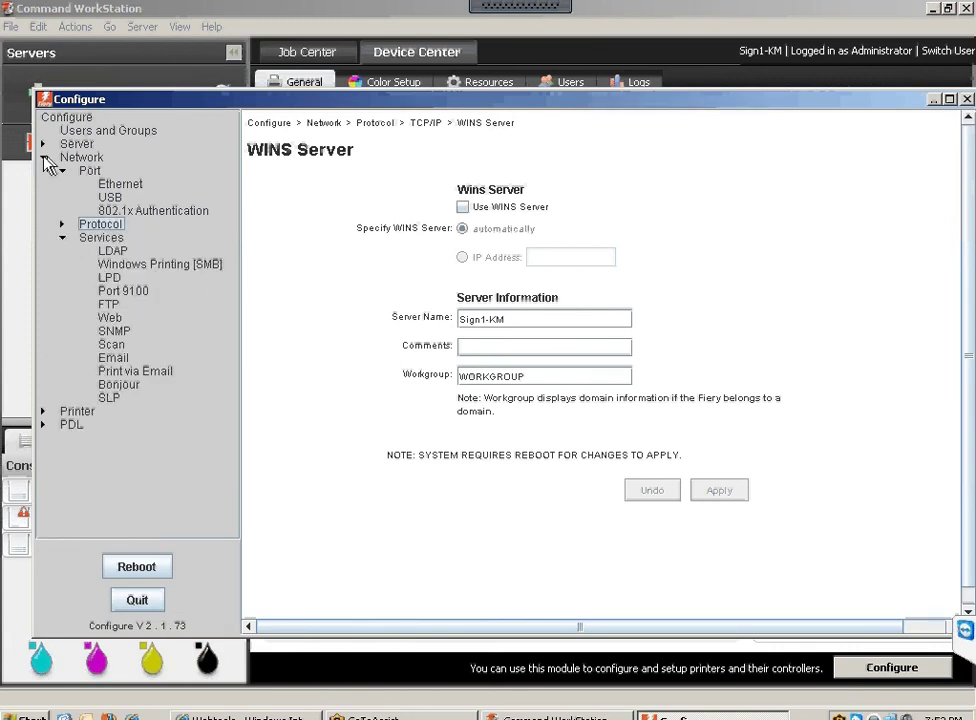
pyautogui.click(43, 157)
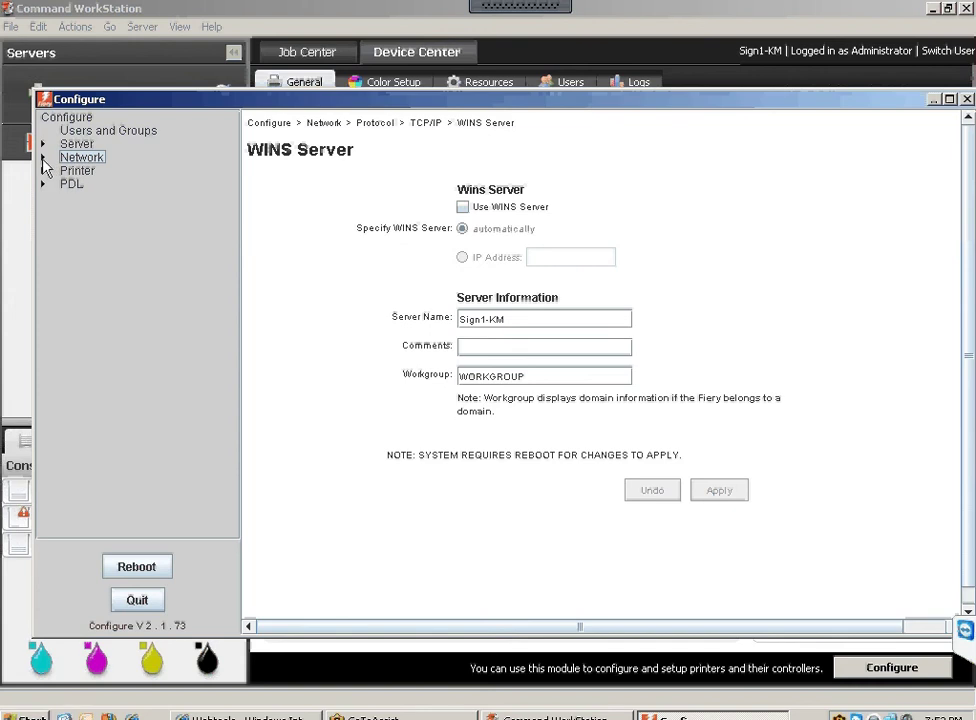
pyautogui.click(43, 158)
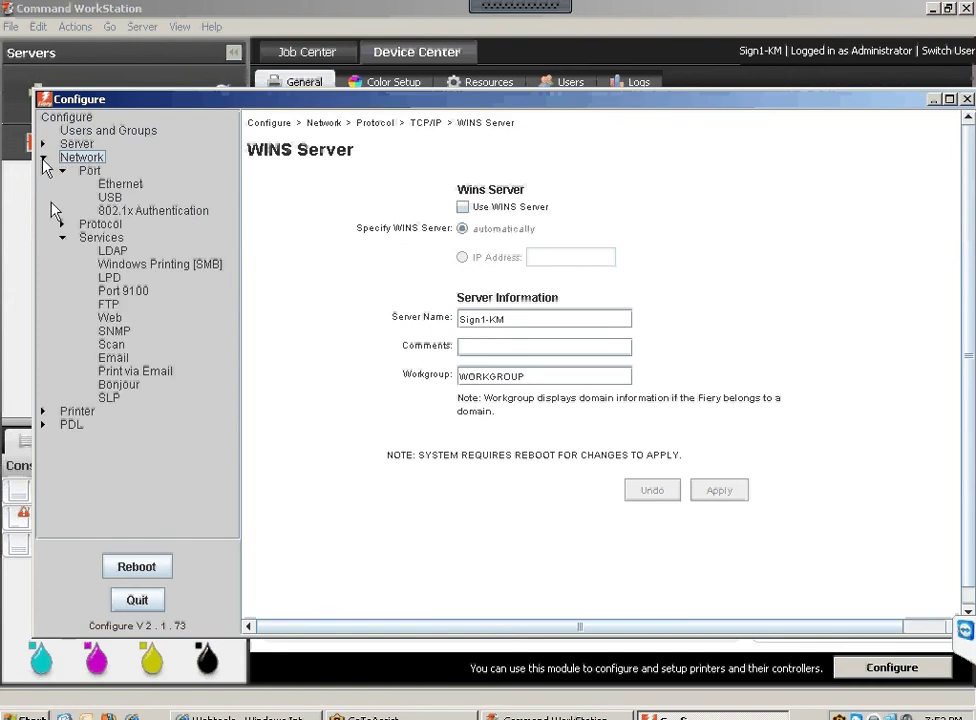
pyautogui.doubleClick(87, 237)
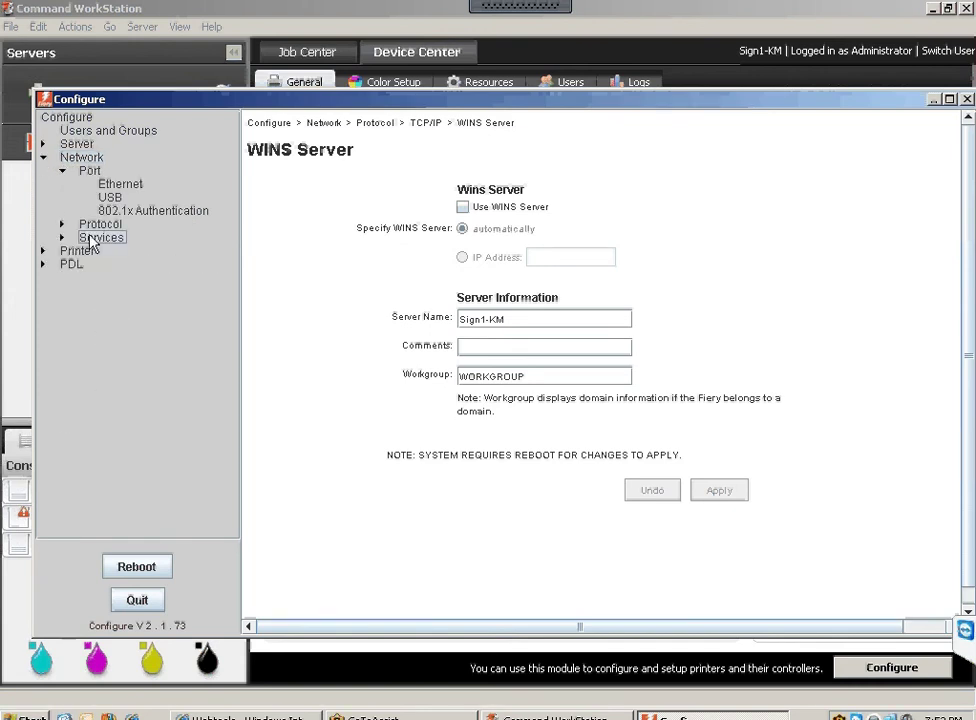
pyautogui.doubleClick(90, 238)
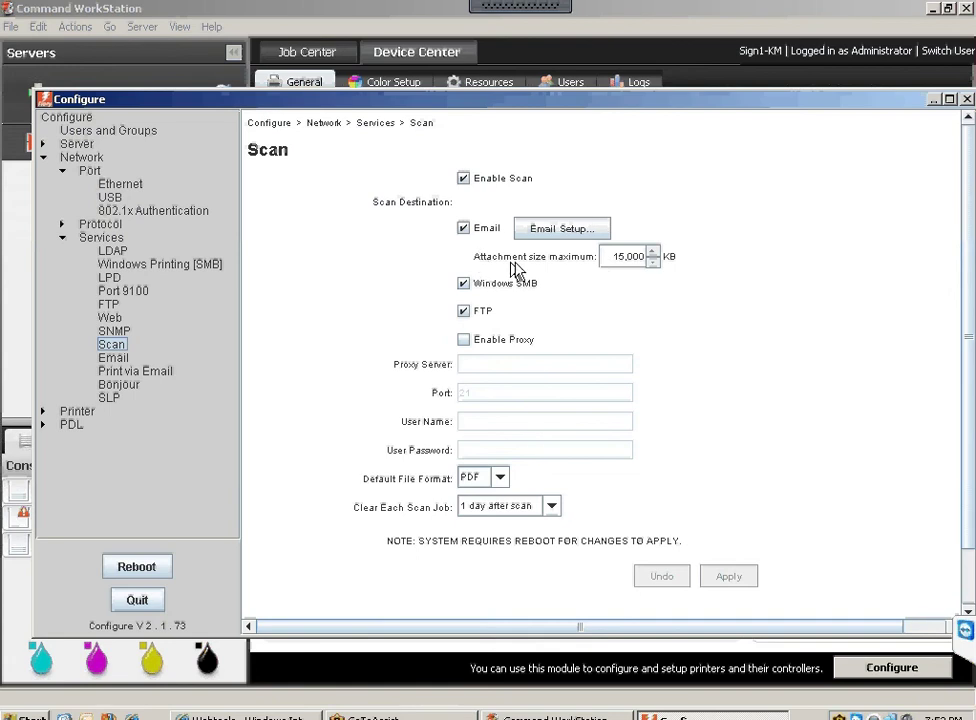
pyautogui.click(643, 256)
pyautogui.click(565, 232)
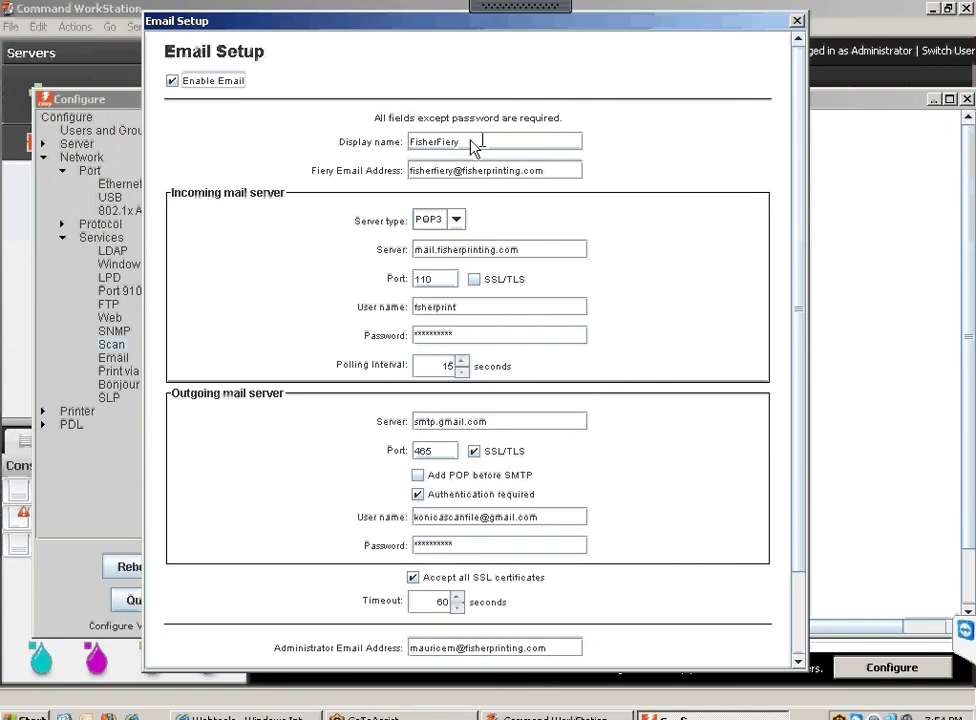
# Examine the display name and the Fiery email address in Email Setup.
pyautogui.moveTo(483, 140); pyautogui.dragTo(389, 141)
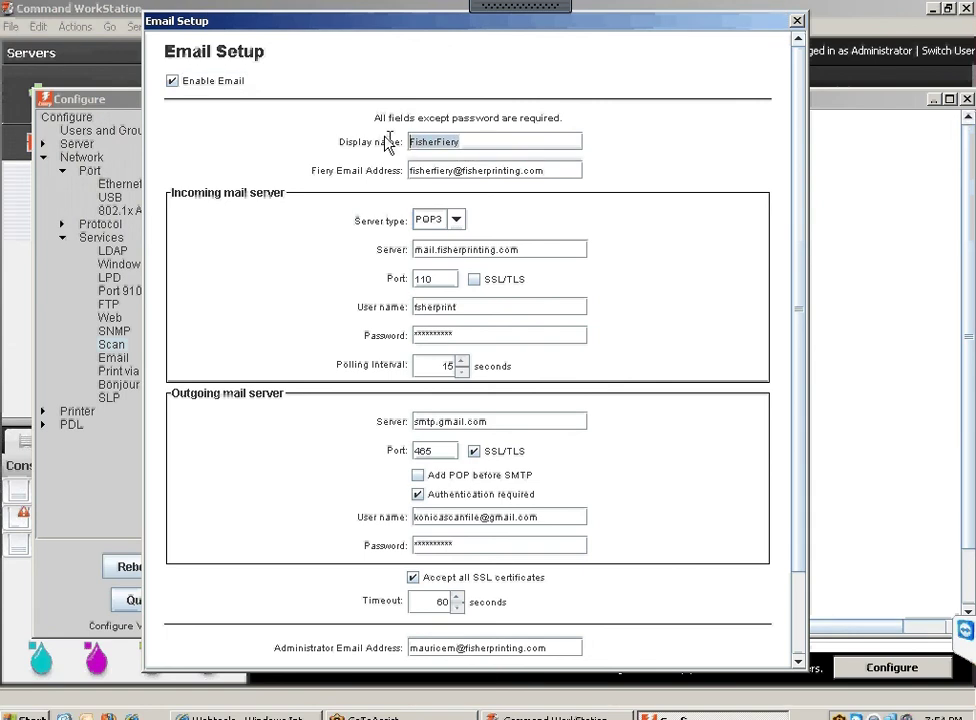
pyautogui.click(468, 141)
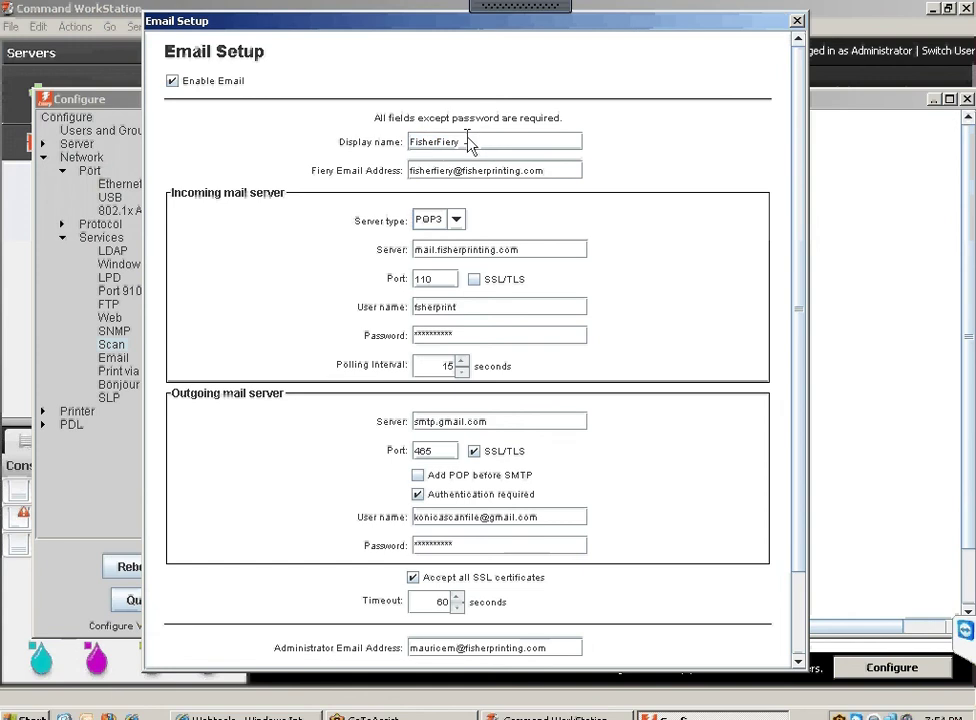
pyautogui.moveTo(547, 171); pyautogui.dragTo(371, 176)
pyautogui.click(562, 172)
pyautogui.moveTo(562, 176); pyautogui.dragTo(392, 170)
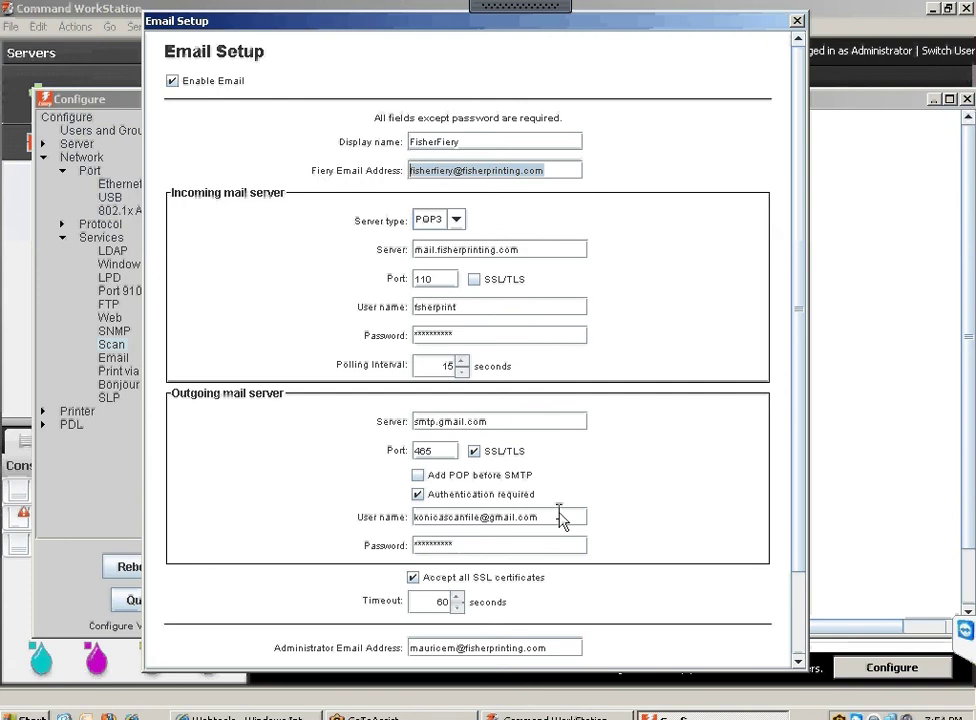
# Examine the outgoing mail user name and the administrator email address in Email Setup.
pyautogui.click(560, 517)
pyautogui.moveTo(553, 646); pyautogui.dragTo(392, 648)
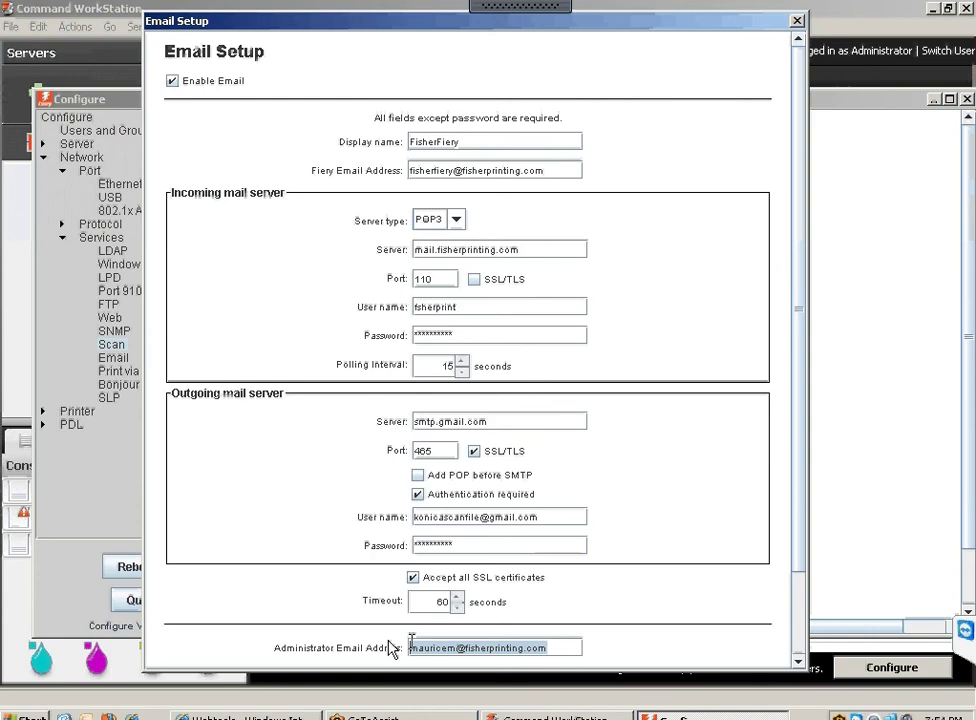
pyautogui.click(550, 650)
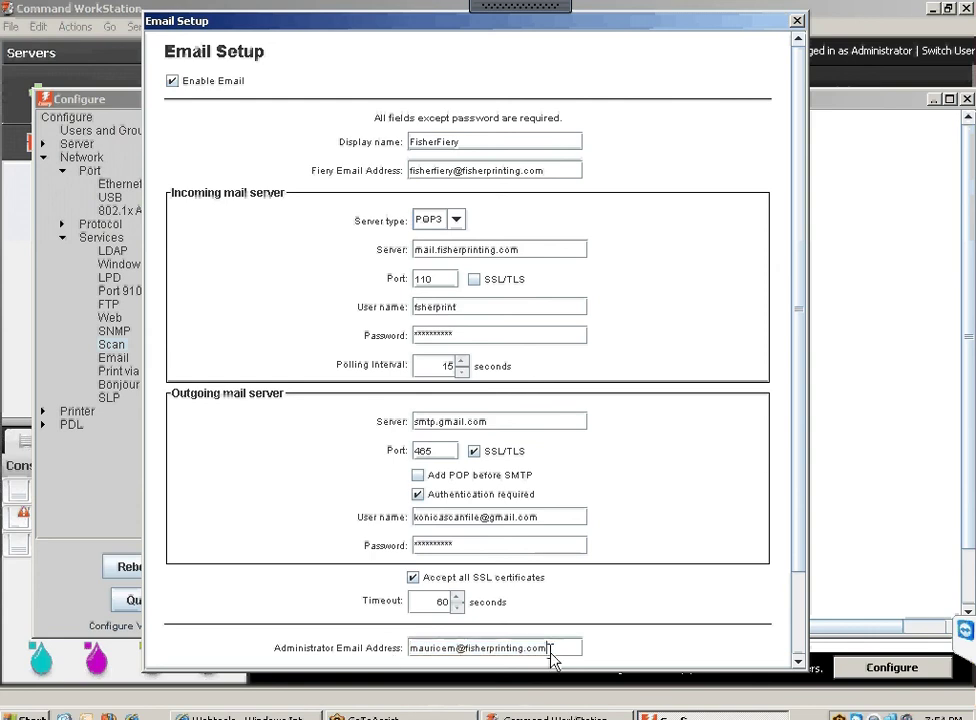
pyautogui.click(562, 171)
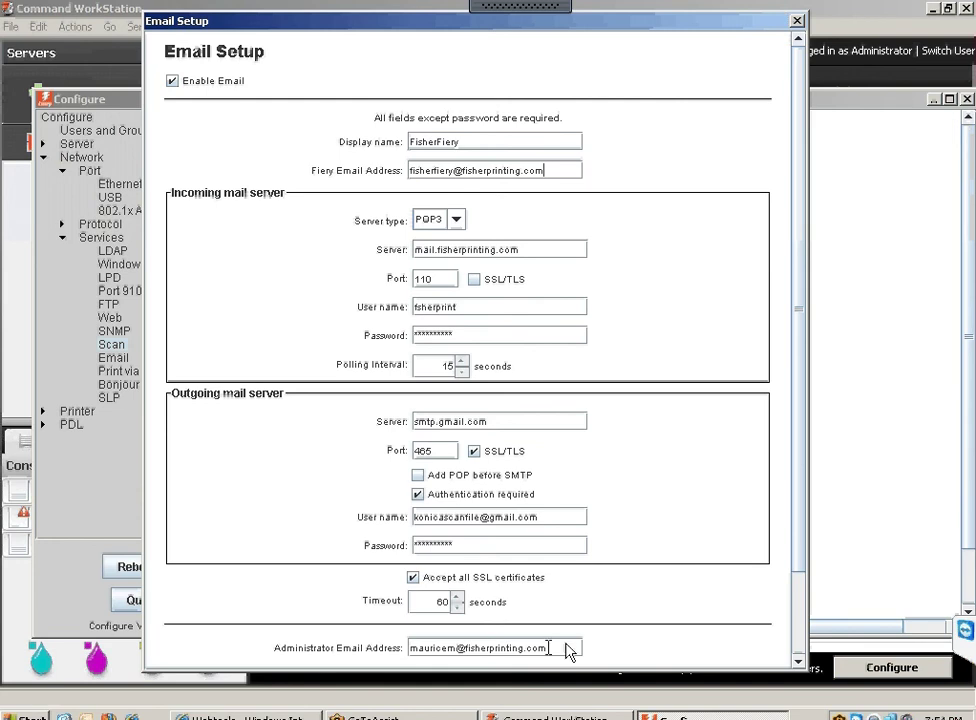
pyautogui.moveTo(561, 651); pyautogui.dragTo(415, 650)
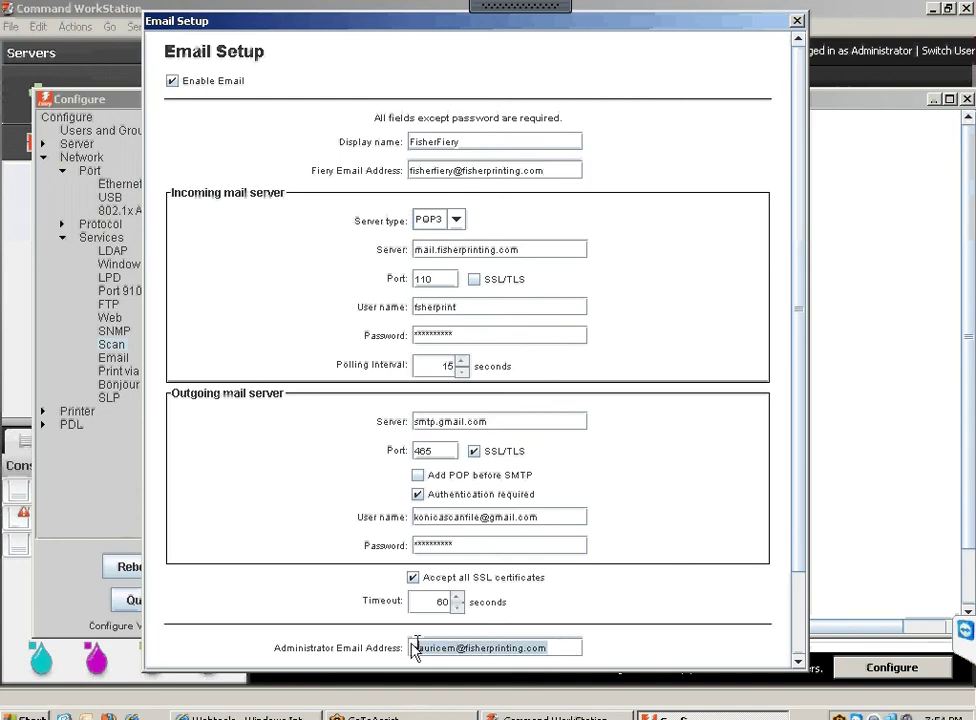
pyautogui.click(565, 650)
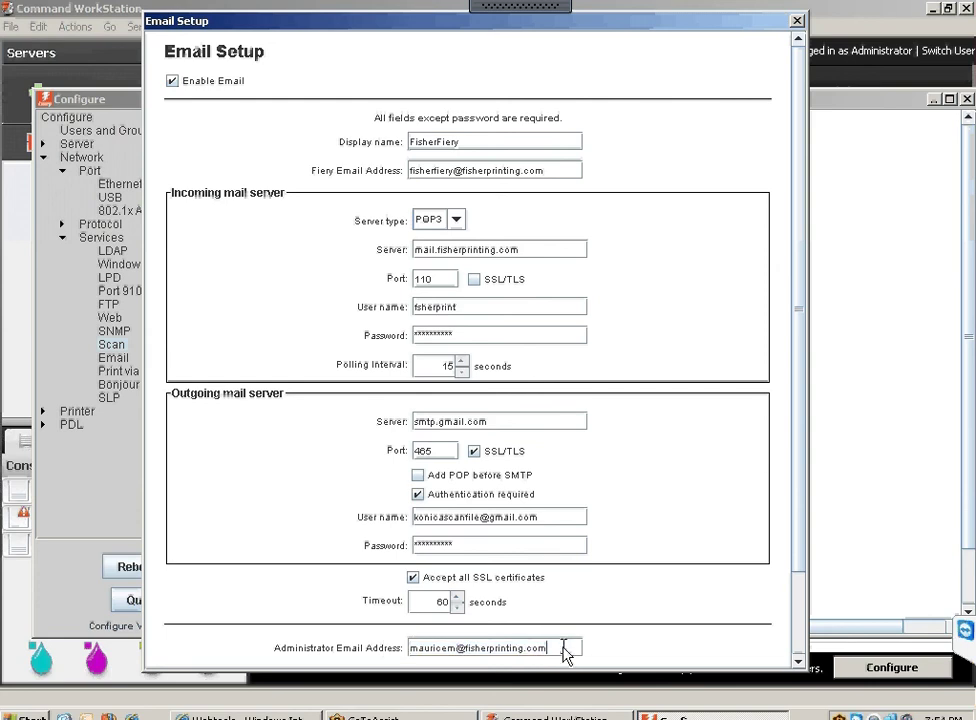
pyautogui.moveTo(561, 648); pyautogui.dragTo(392, 645)
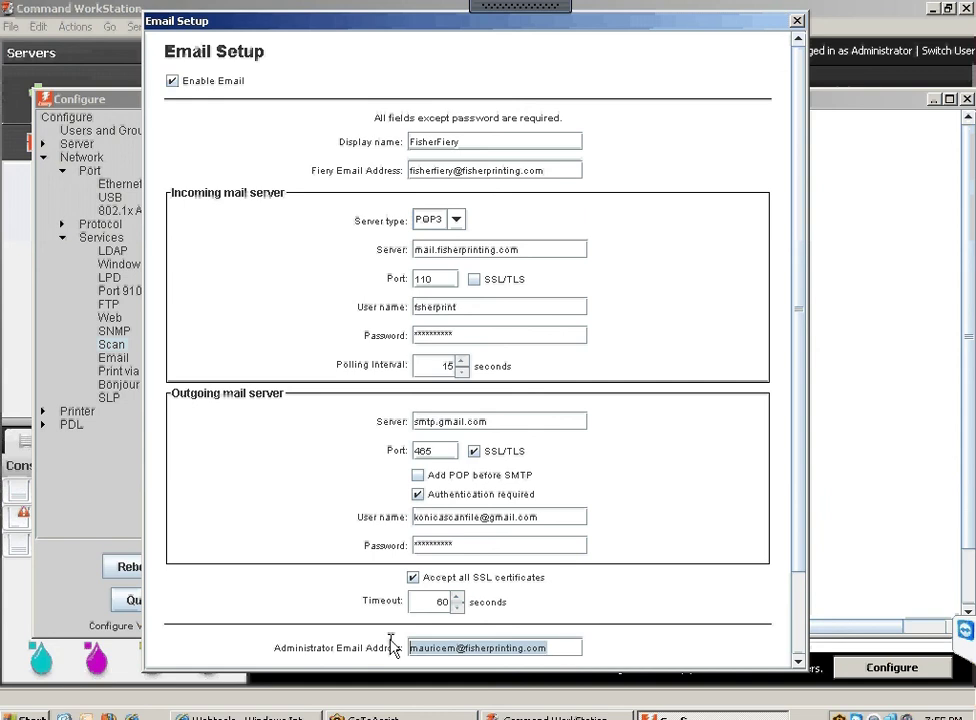
pyautogui.click(567, 648)
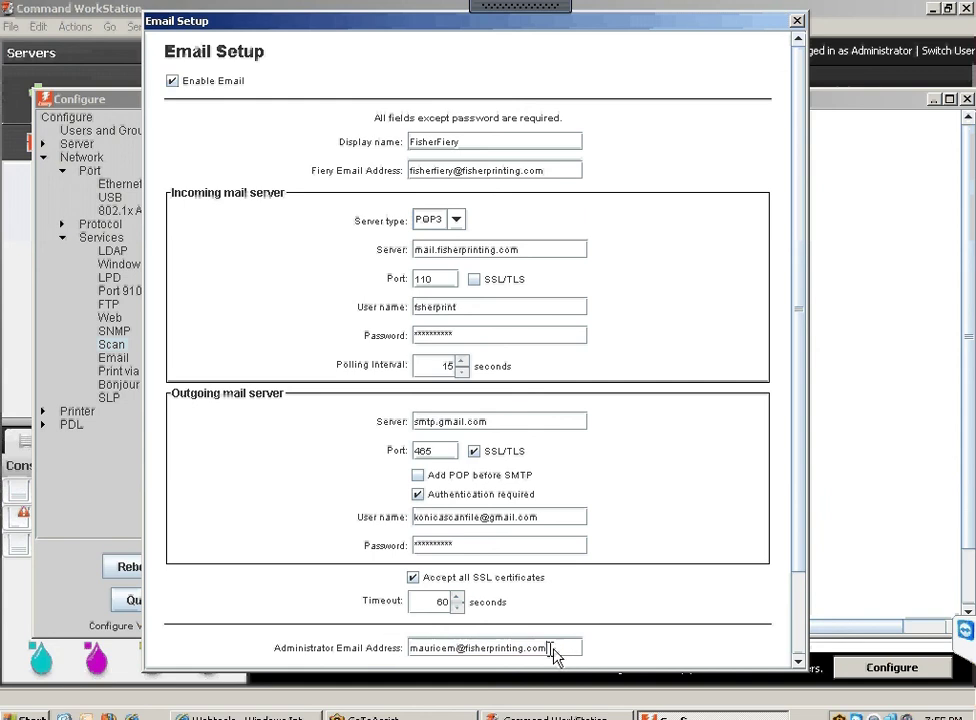
pyautogui.moveTo(551, 648); pyautogui.dragTo(380, 648)
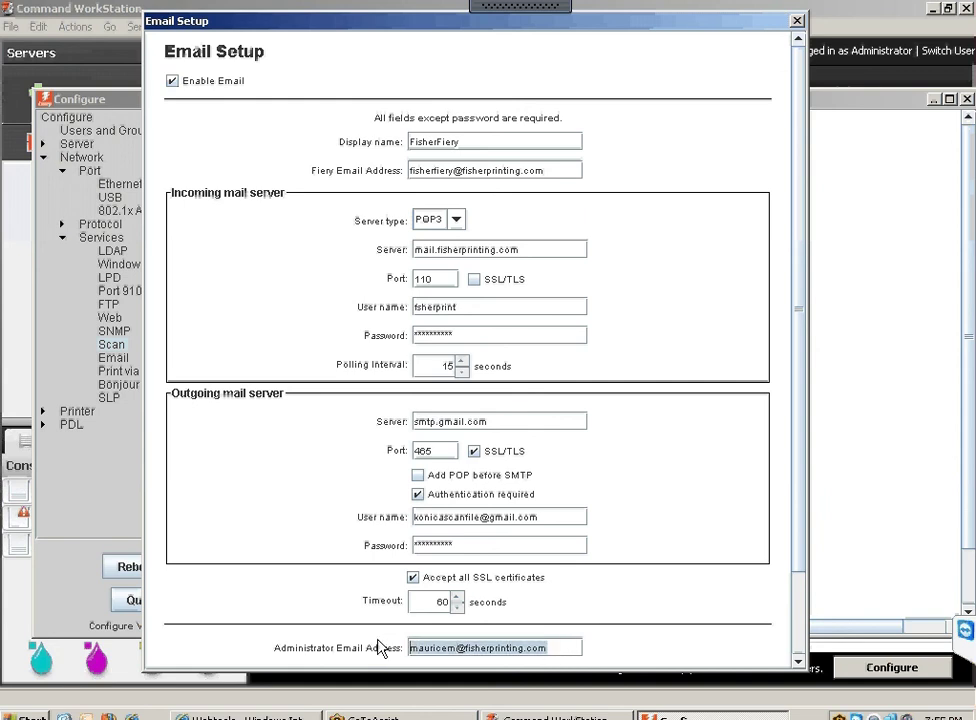
pyautogui.click(565, 648)
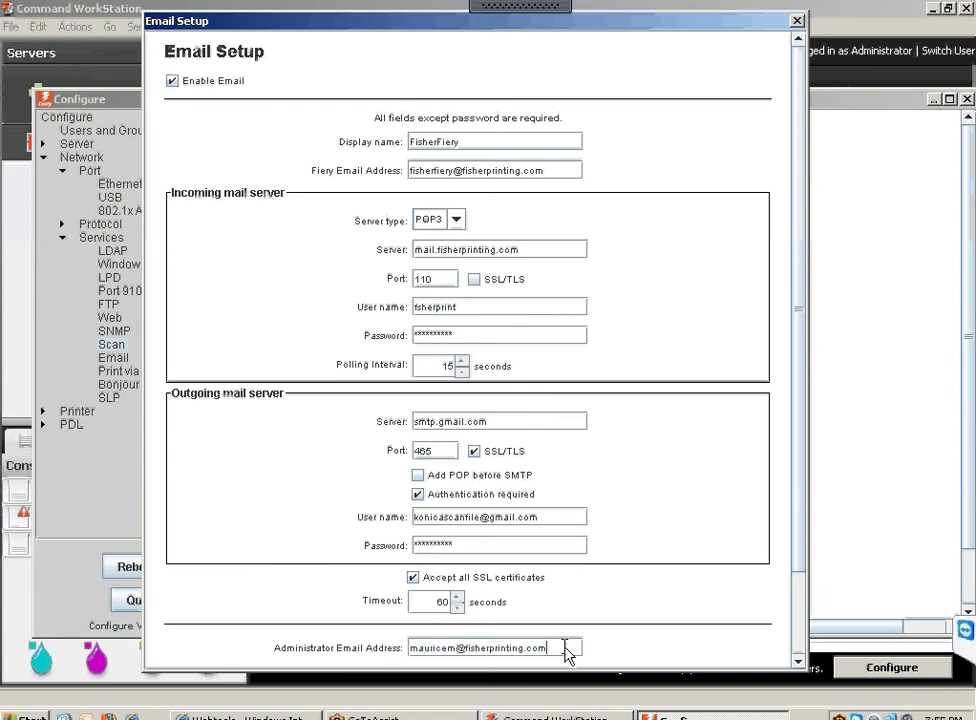
pyautogui.doubleClick(435, 648)
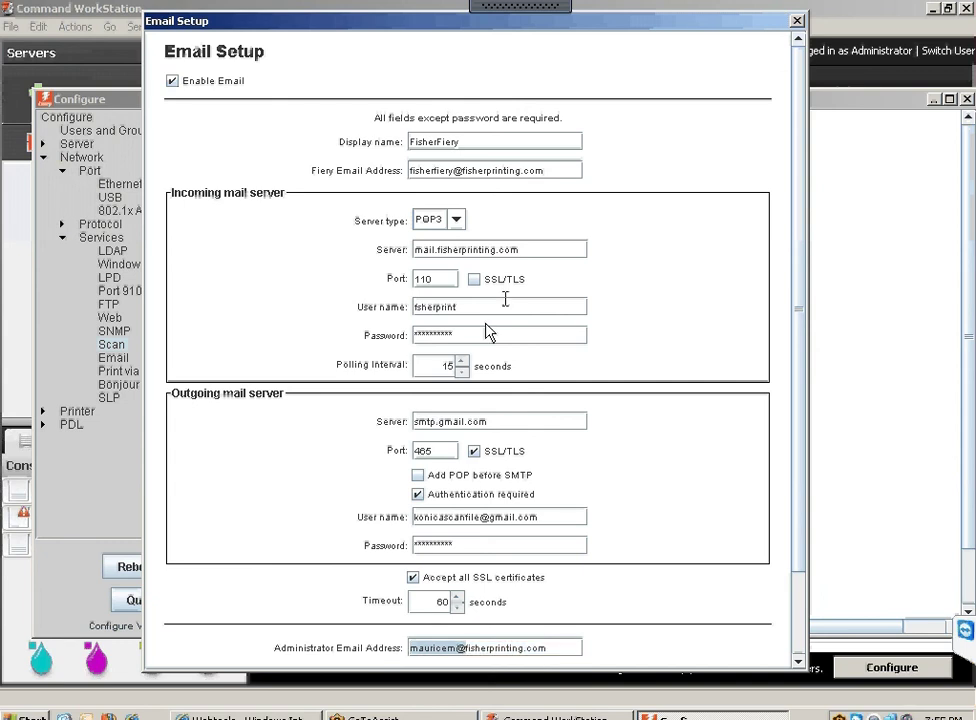
# Compare the Fiery email address with the administrator's address and go to the incoming mail server name.
pyautogui.click(556, 171)
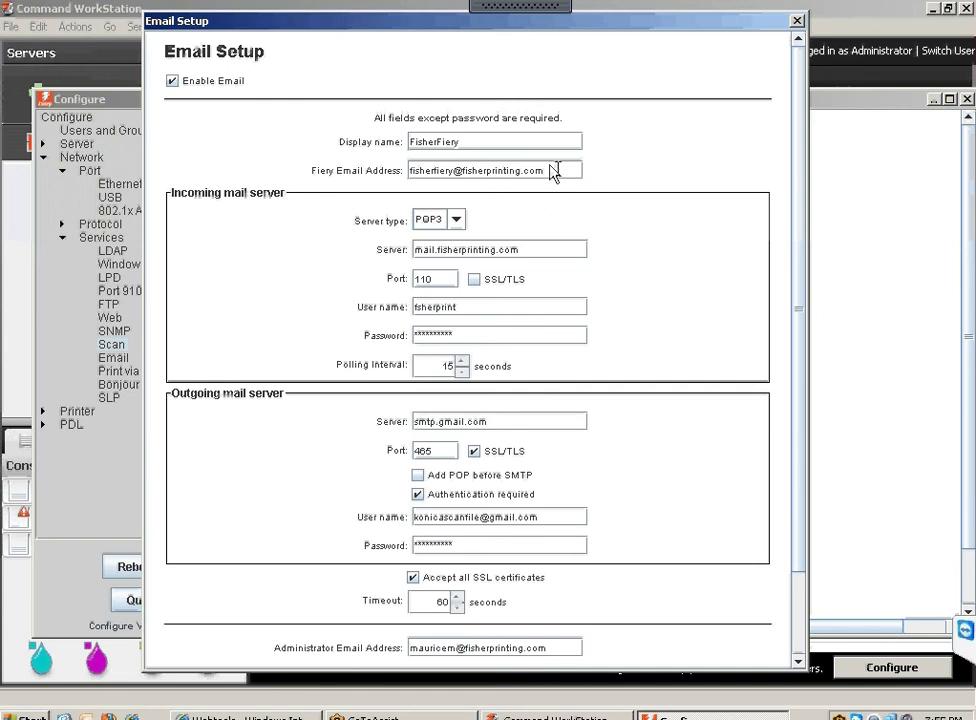
pyautogui.moveTo(556, 171); pyautogui.dragTo(410, 170)
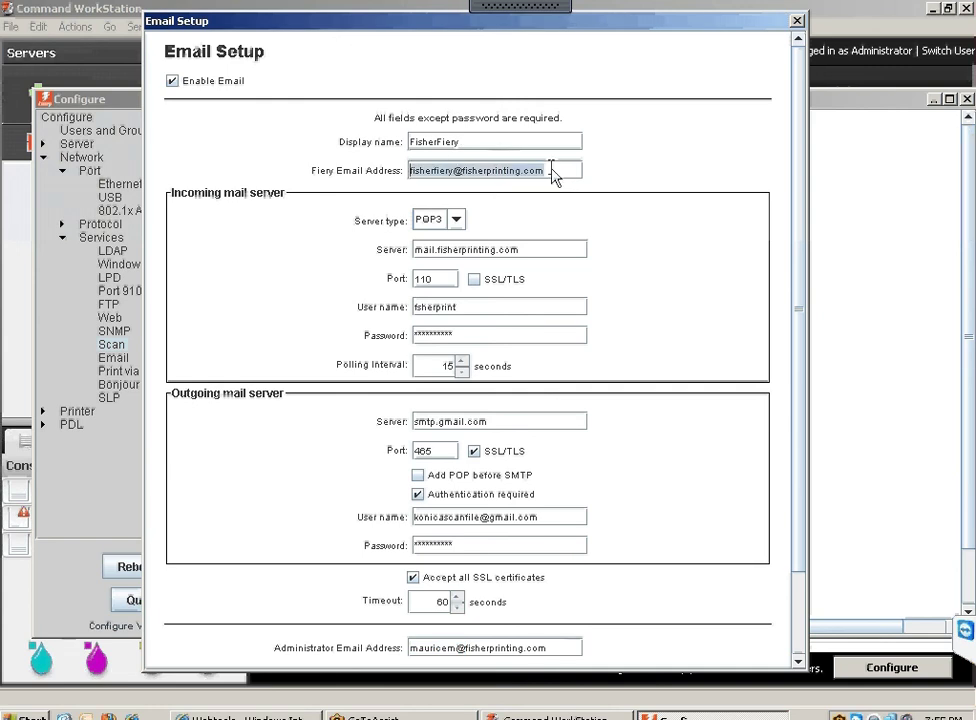
pyautogui.click(562, 652)
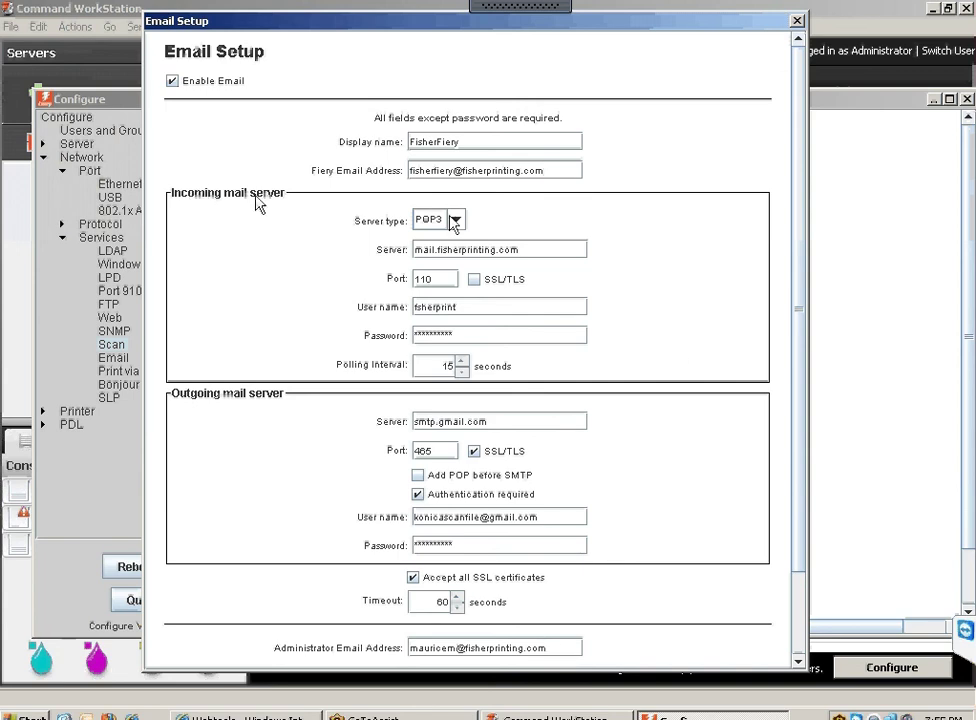
pyautogui.click(545, 252)
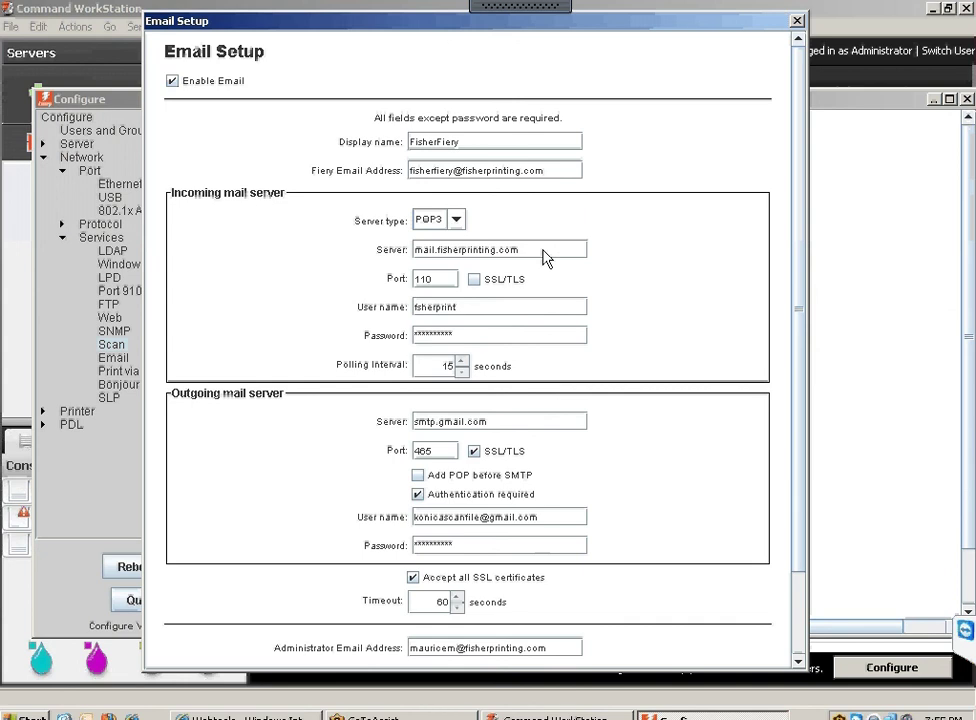
# Replace the incoming mail server name in Email Setup with "non".
pyautogui.tripleClick(529, 249)
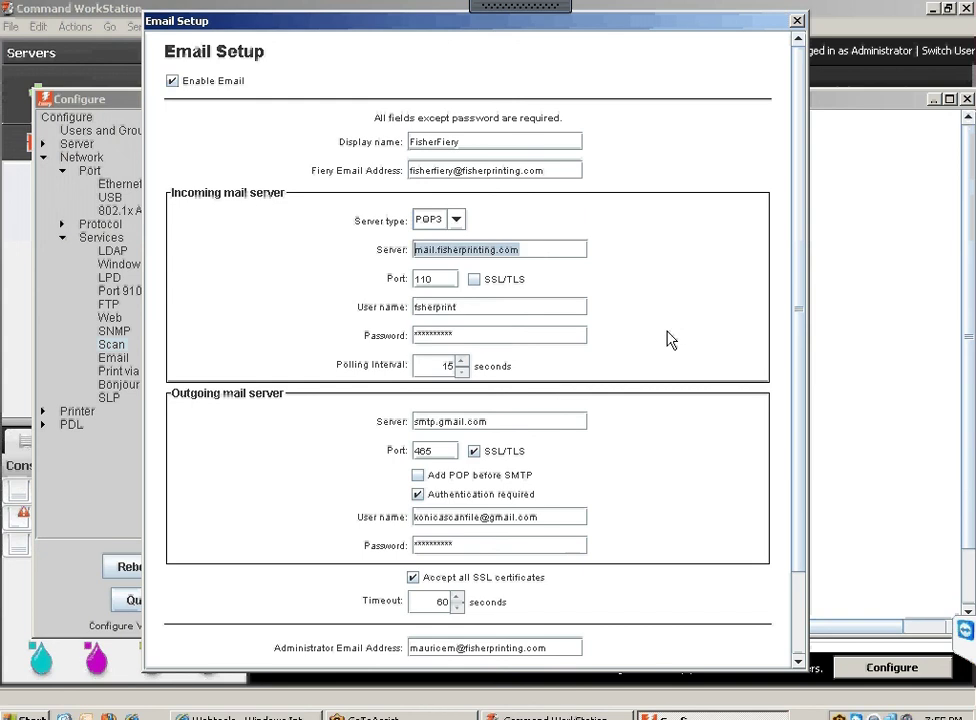
pyautogui.write('n')
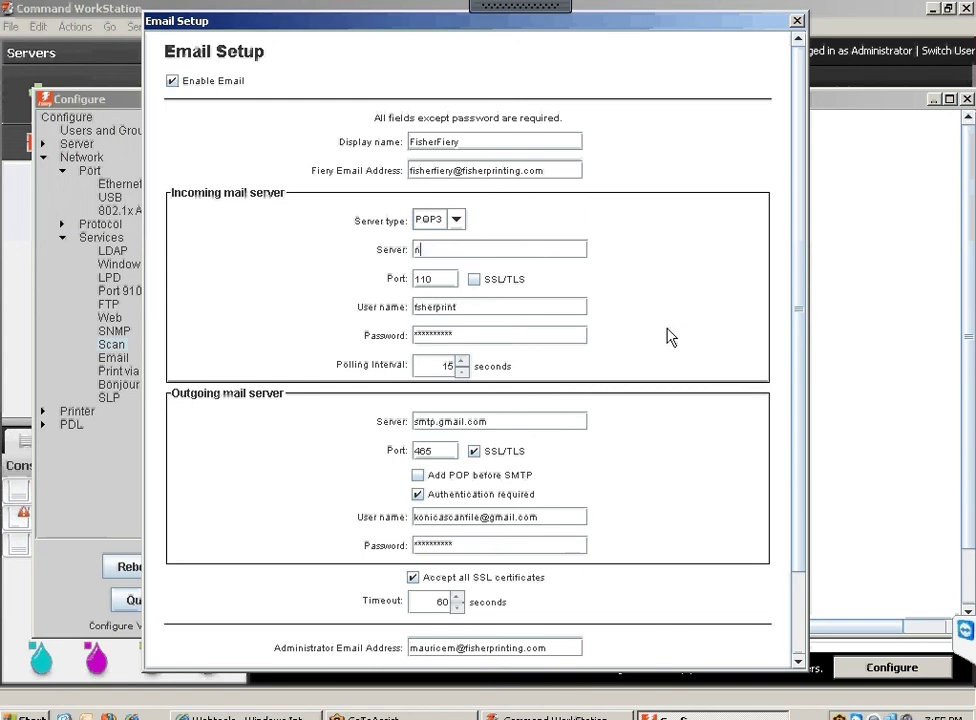
pyautogui.write('on')
# Replace the incoming mail server's user name with "non".
pyautogui.doubleClick(458, 308)
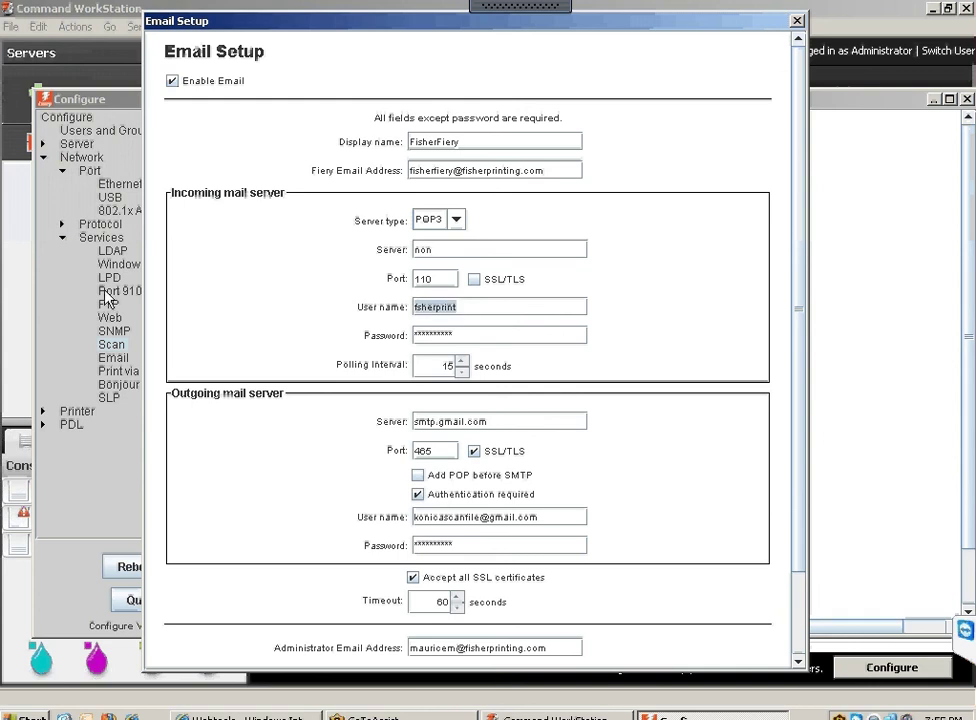
pyautogui.write('\\n')
pyautogui.write('on')
pyautogui.press('BackSpace')
pyautogui.press('BackSpace')
pyautogui.press('BackSpace')
pyautogui.press('BackSpace')
pyautogui.write('nom')
pyautogui.press('BackSpace')
pyautogui.write('n')
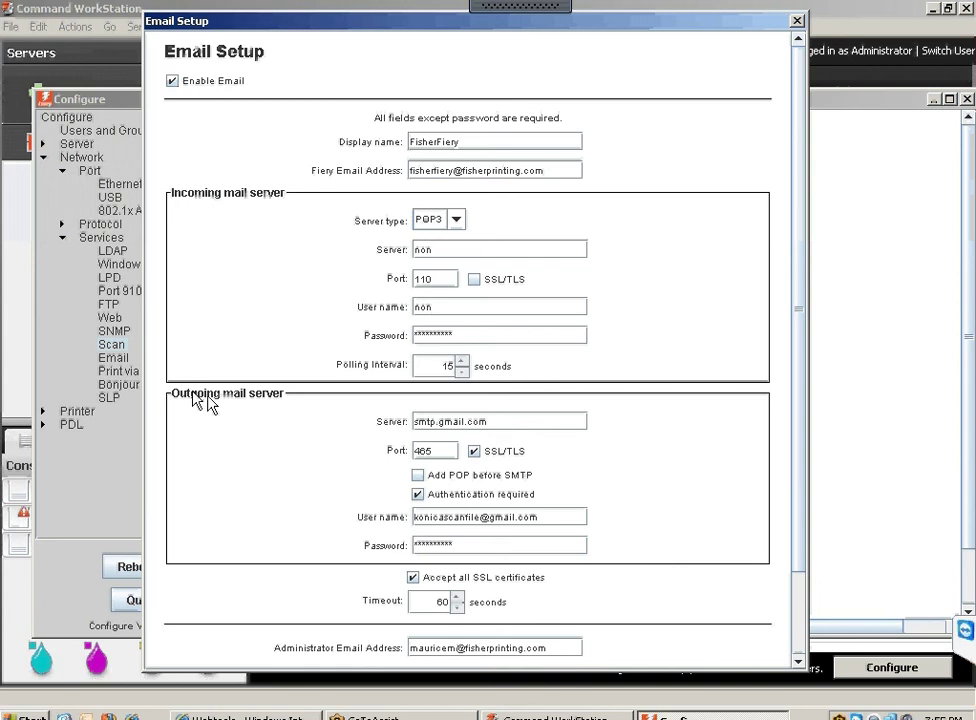
# Set the outgoing mail server address to 192.168.2.10.
pyautogui.moveTo(507, 428); pyautogui.dragTo(370, 420)
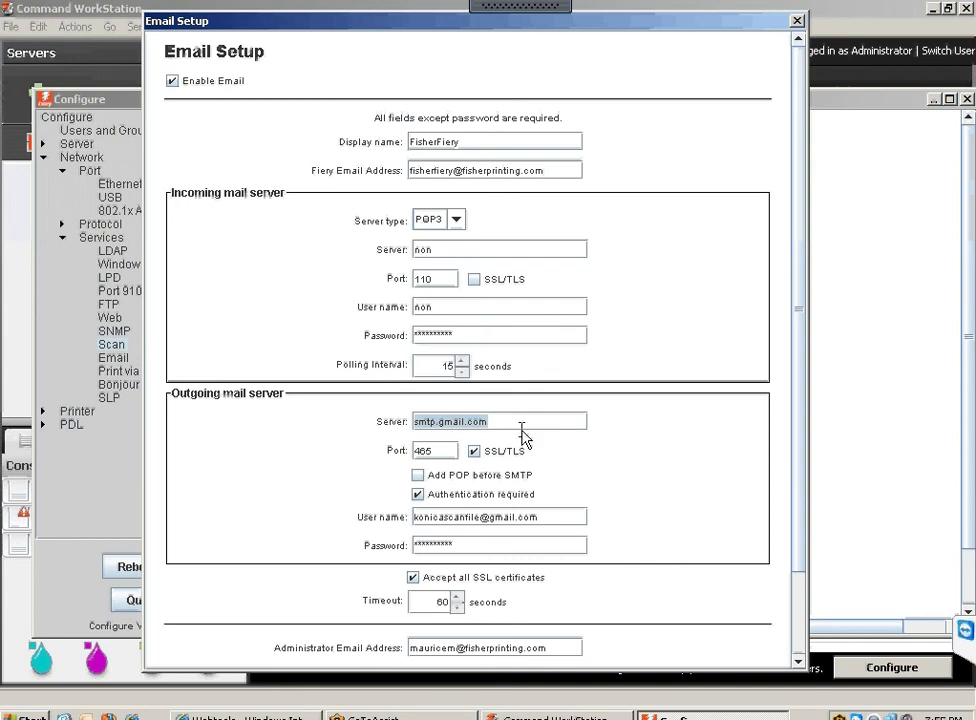
pyautogui.write('19')
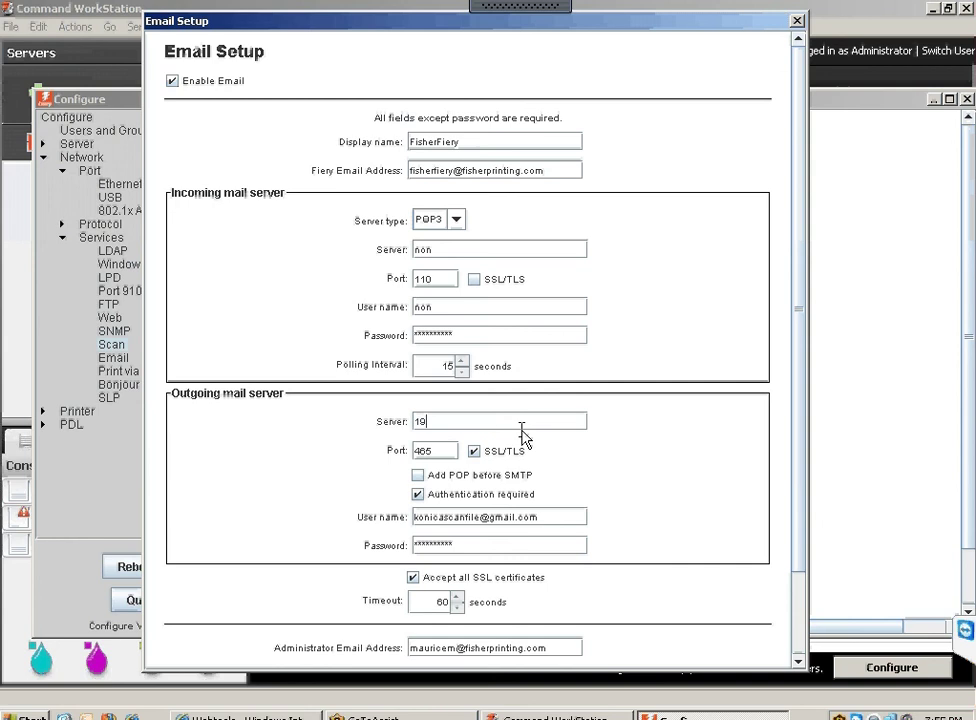
pyautogui.write('2.168.2.10')
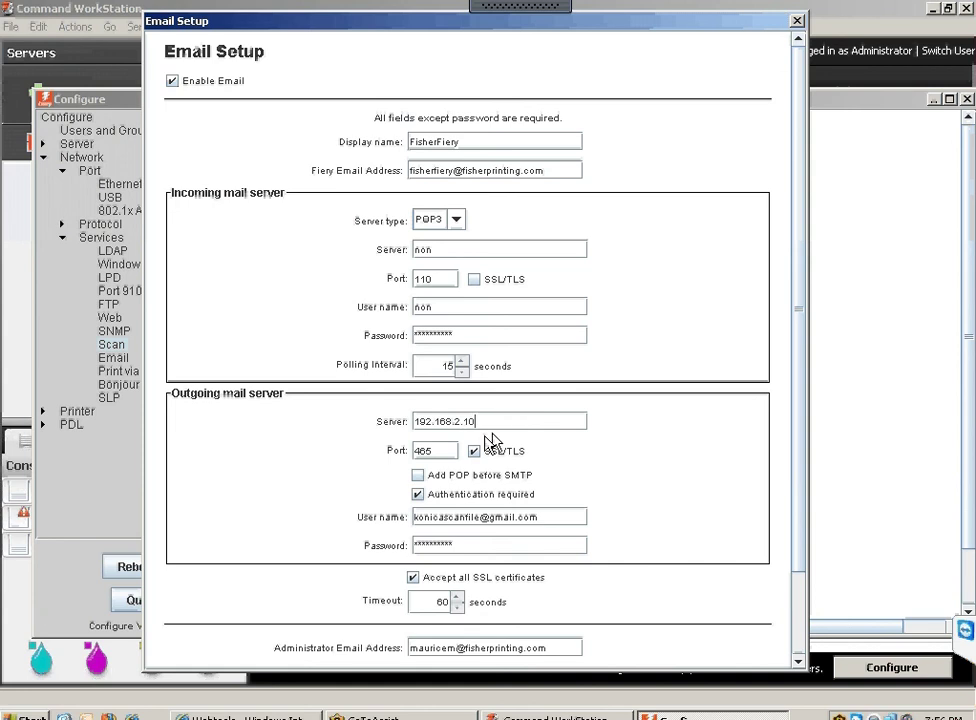
# Set the outgoing mail server's port to 25 and turn off its SSL/TLS encryption.
pyautogui.click(473, 451)
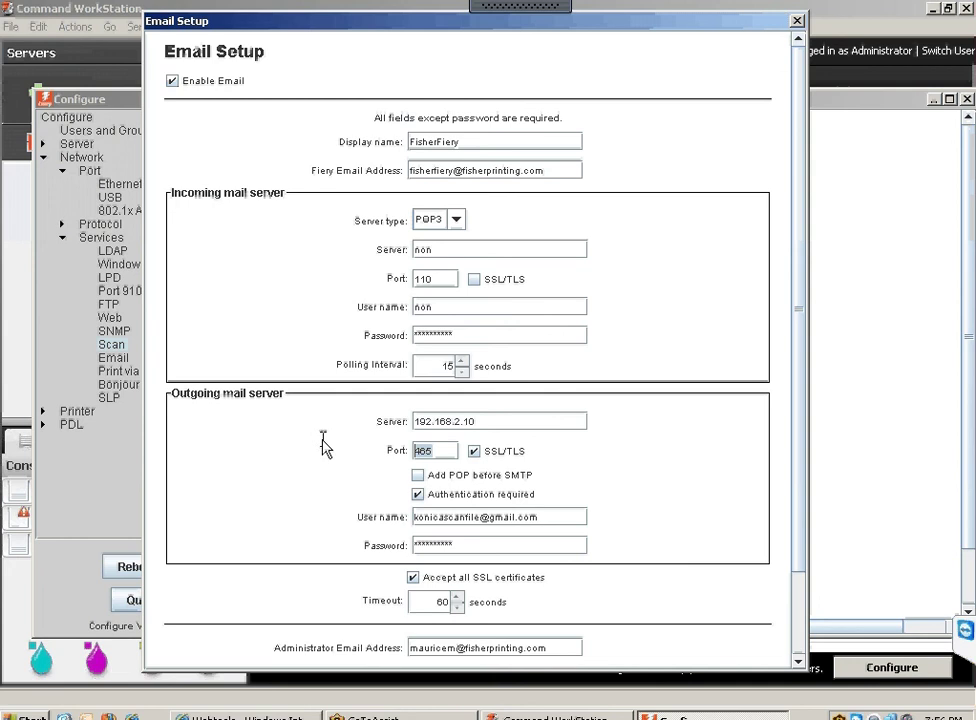
pyautogui.write('25')
pyautogui.click(474, 453)
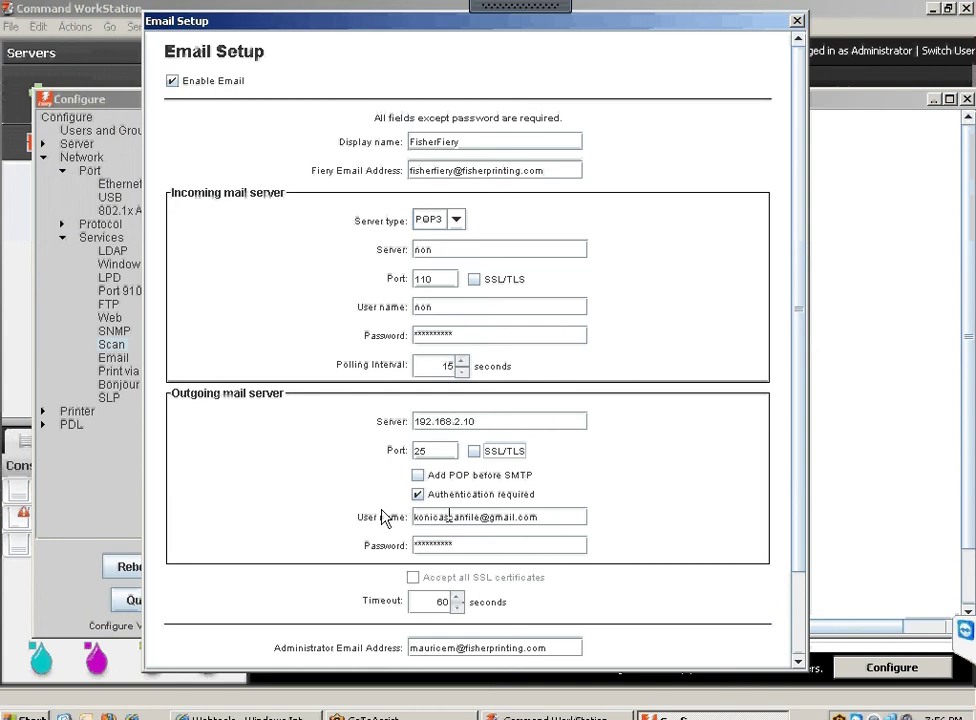
# Turn off the authentication requirement for outgoing mail and save the email setup.
pyautogui.click(419, 496)
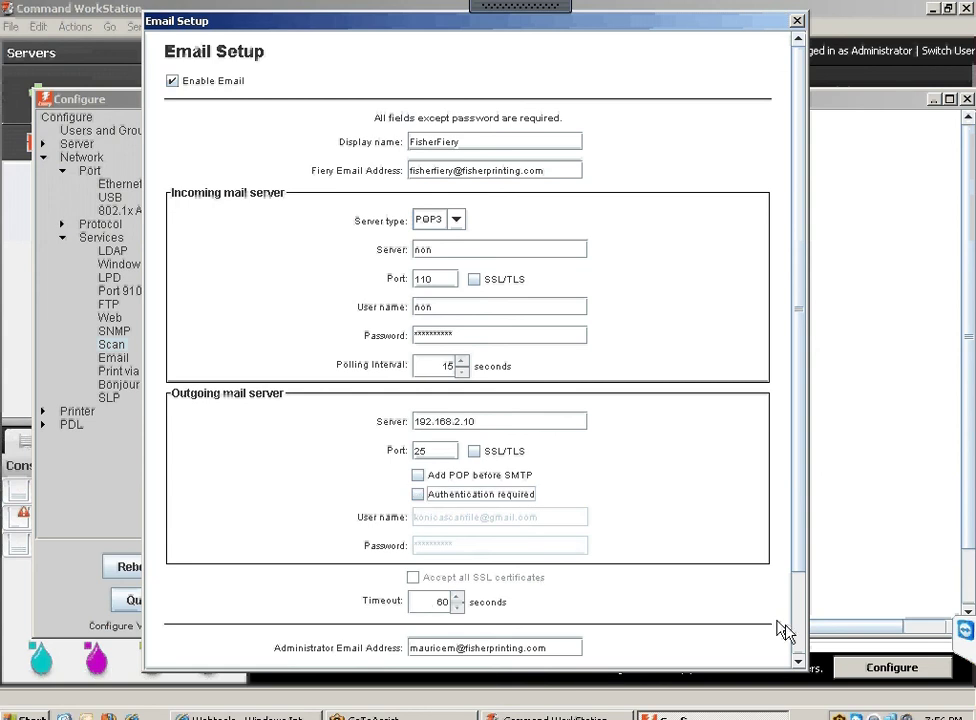
pyautogui.scroll(-3, 798, 600)
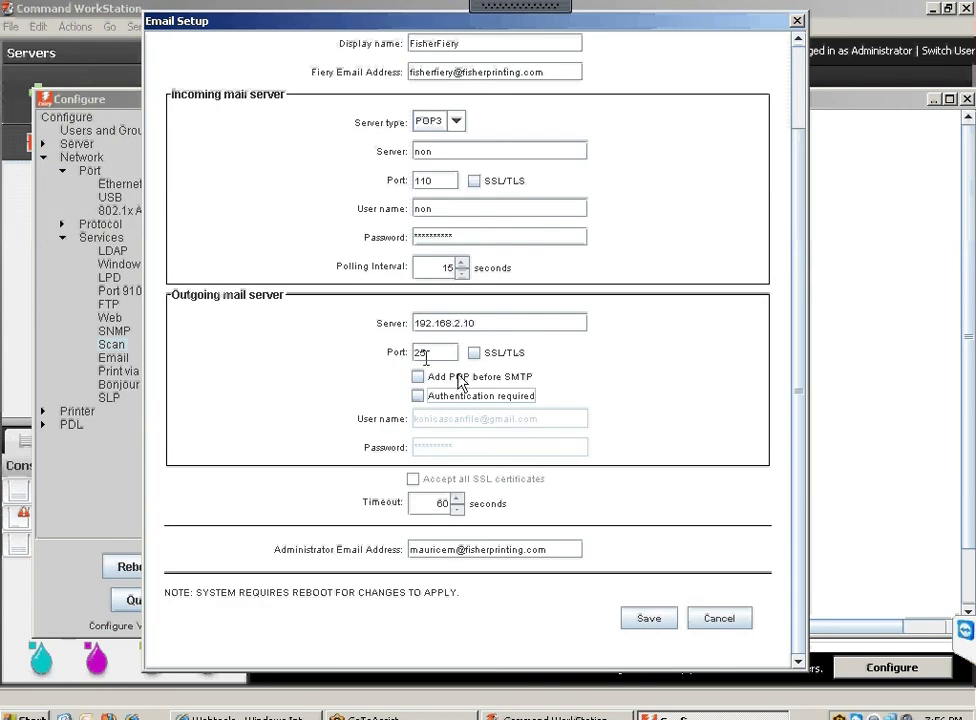
pyautogui.click(648, 621)
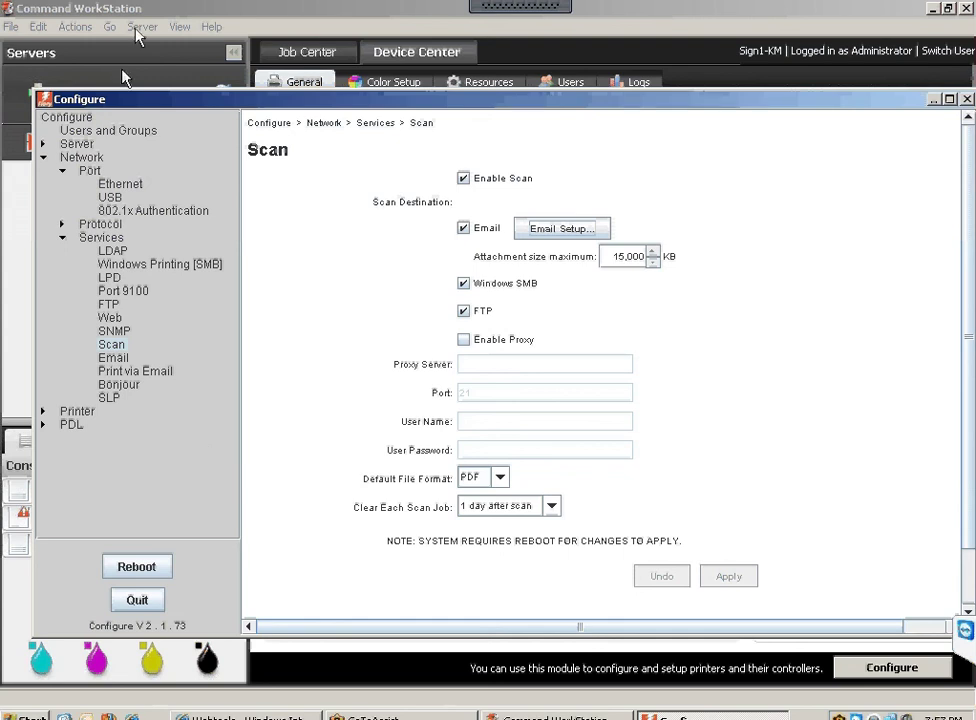
# Reopen Email Setup from the Scan settings, turn on the authentication requirement for outgoing mail and save.
pyautogui.click(111, 346)
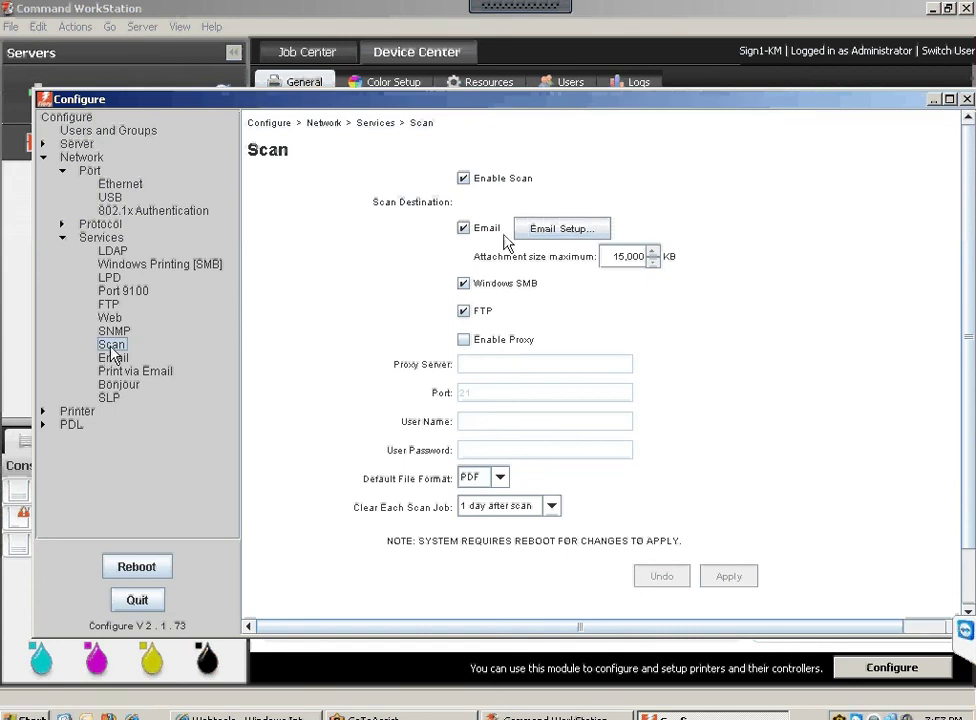
pyautogui.click(546, 232)
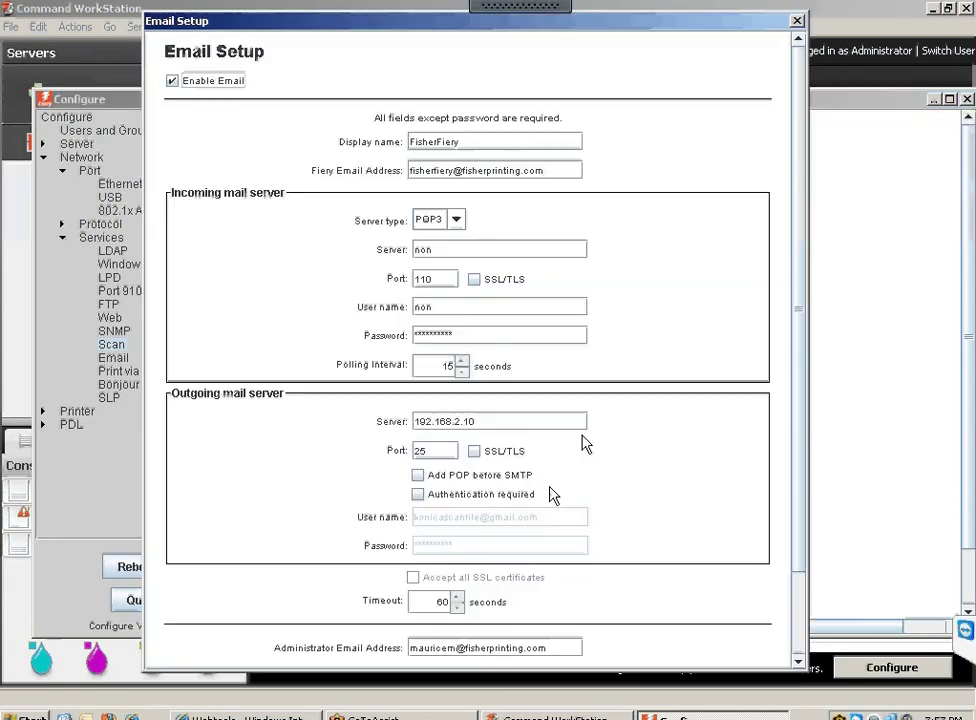
pyautogui.click(417, 496)
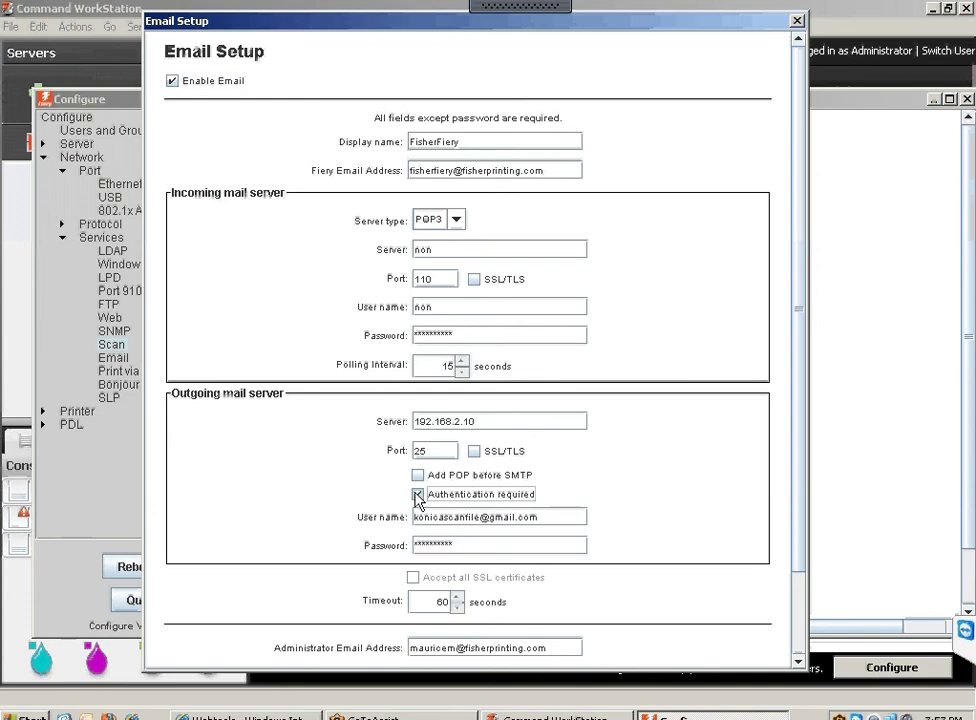
pyautogui.moveTo(571, 522); pyautogui.dragTo(414, 518)
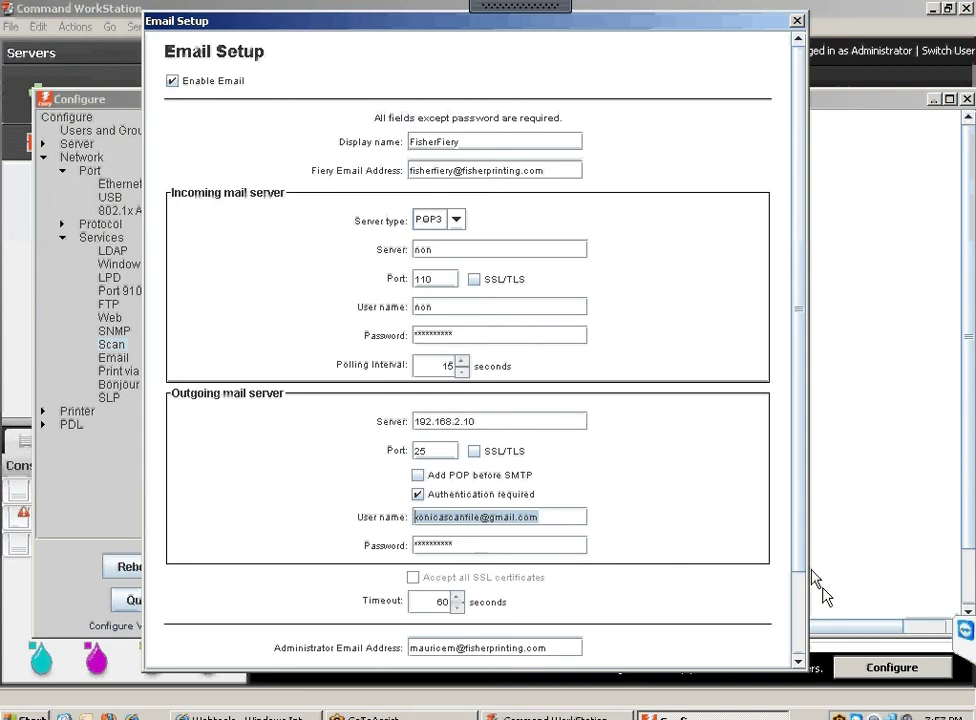
pyautogui.scroll(-1, 806, 569)
pyautogui.scroll(-5, 806, 569)
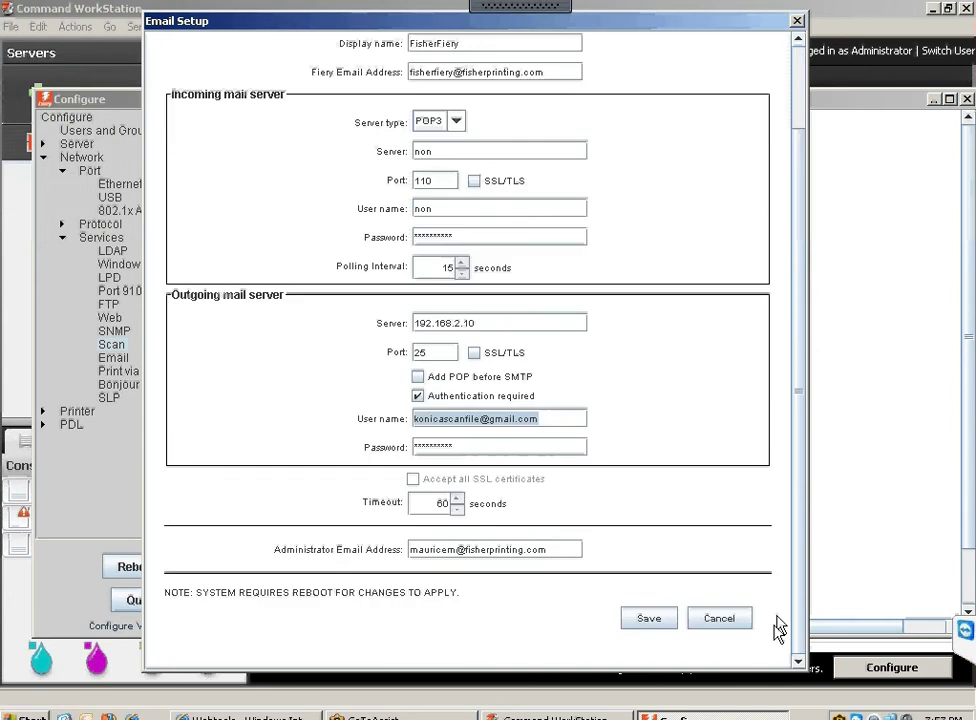
pyautogui.click(642, 620)
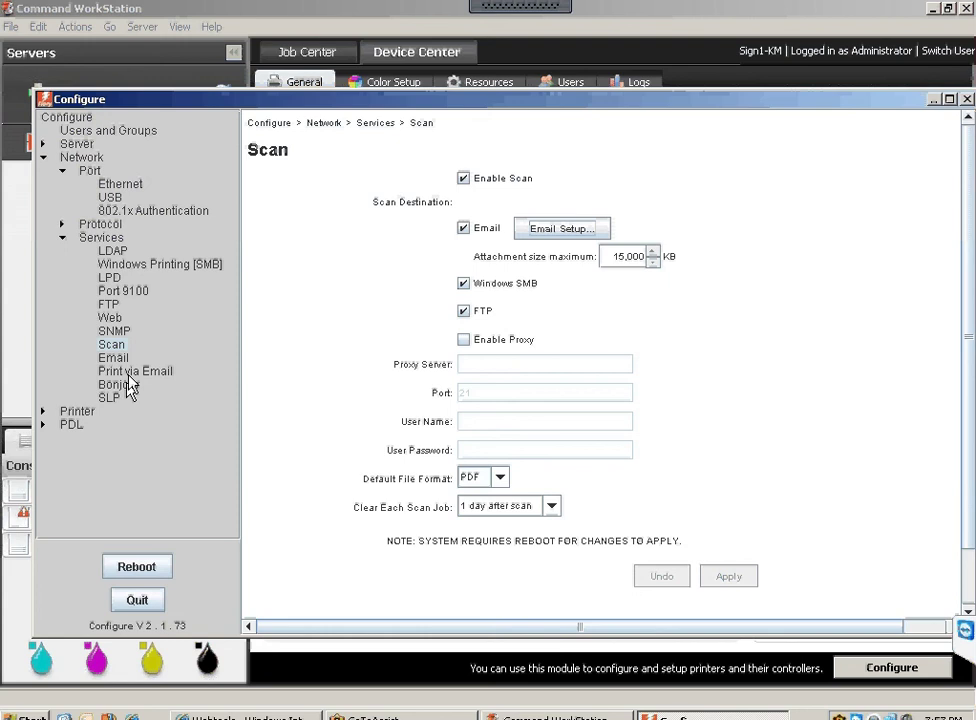